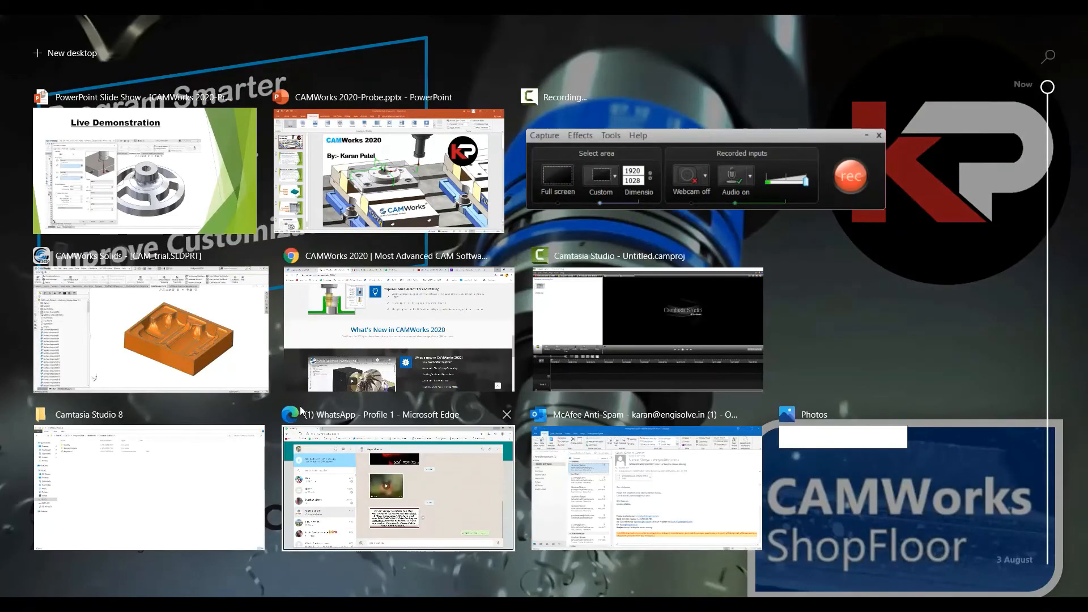
- In CAMWorks Solids, define a new setup for a probe operation on the Front Plane with its direction reversed
left_click(237, 348)
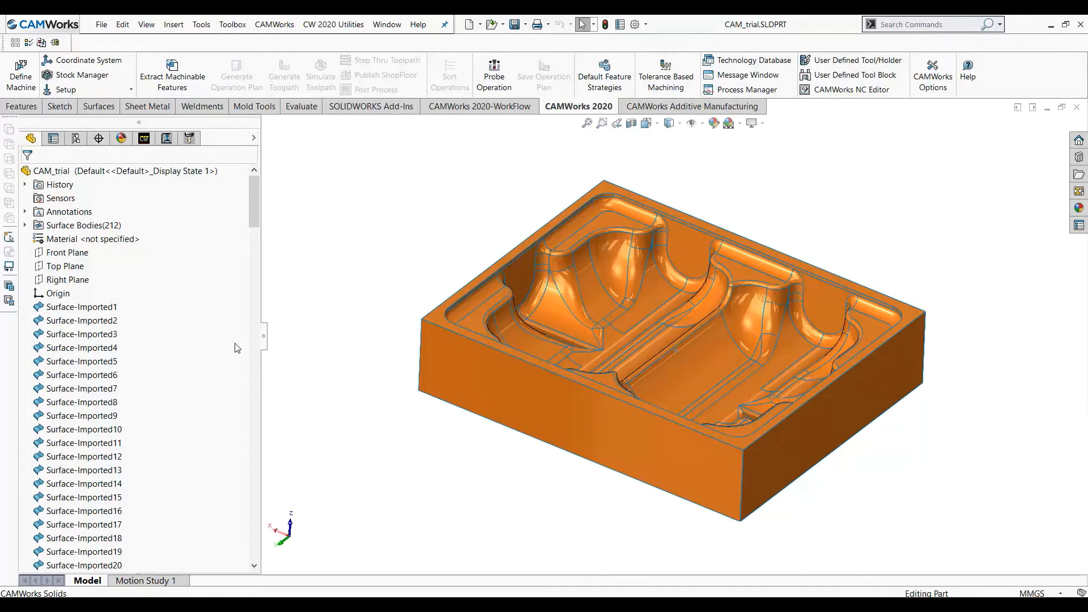
left_click(145, 141)
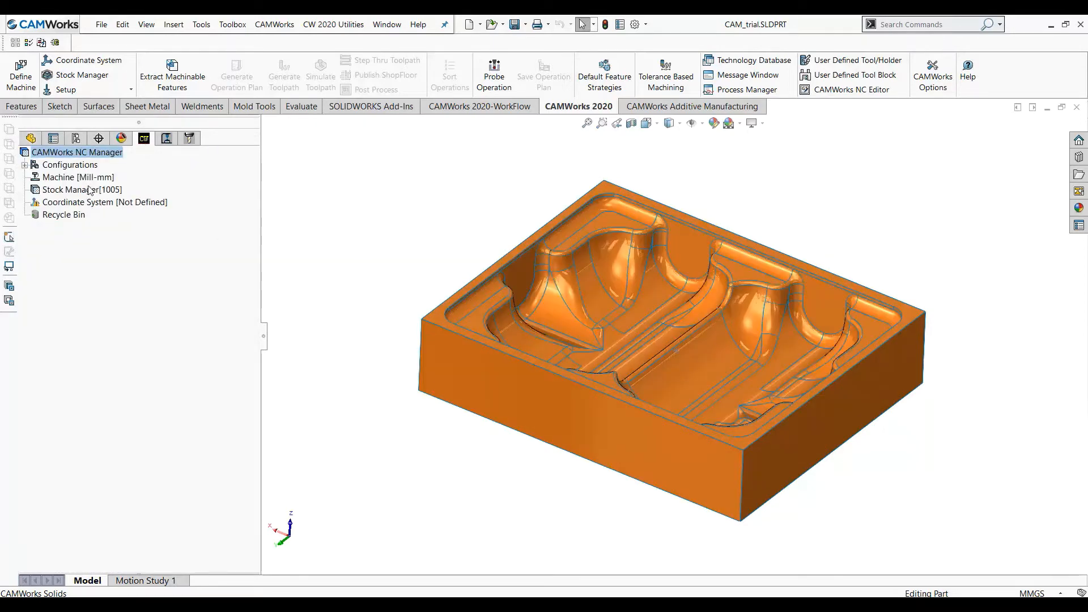
left_click(495, 80)
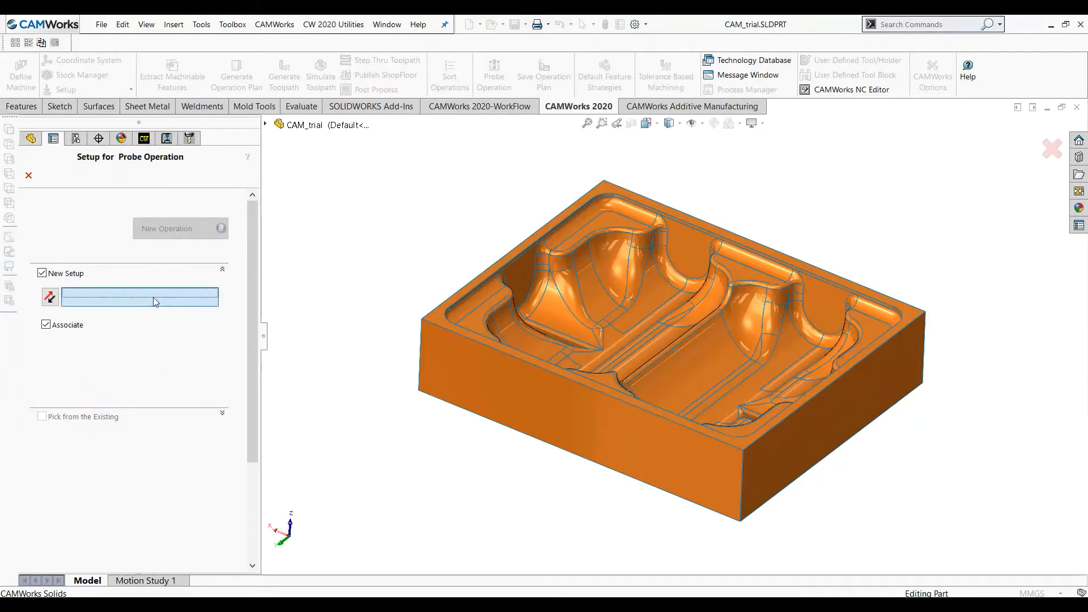
left_click(187, 290)
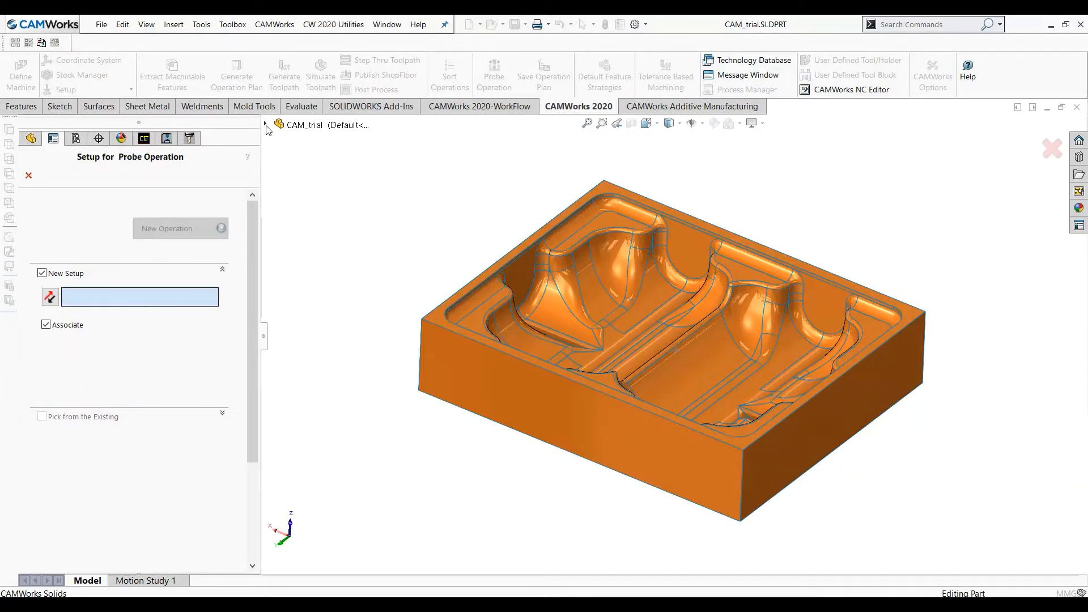
left_click(265, 123)
left_click(327, 206)
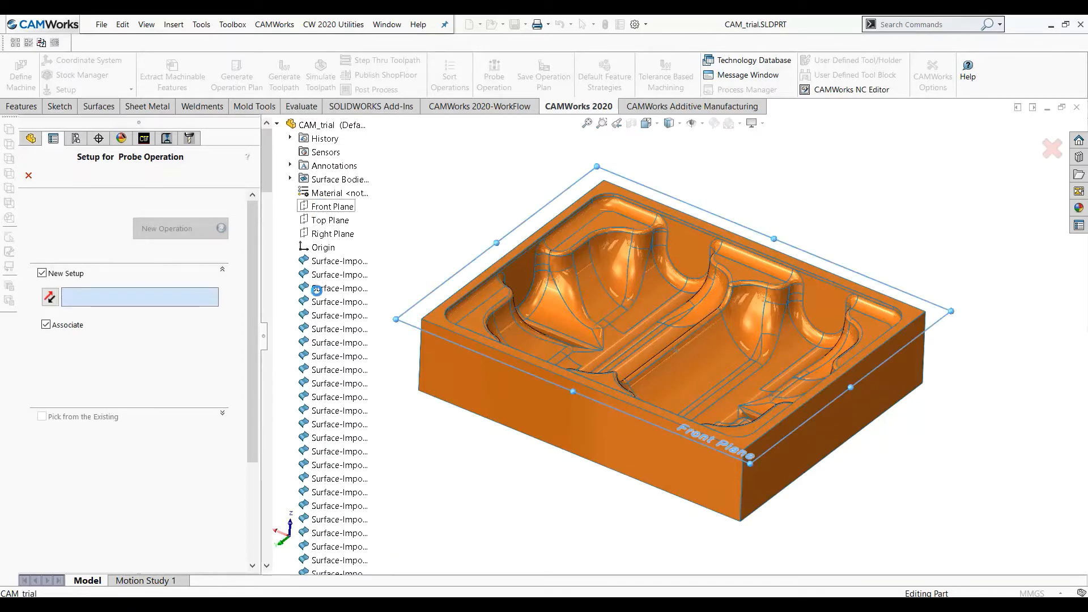
left_click(50, 298)
middle_click_drag(546, 420, 510, 406)
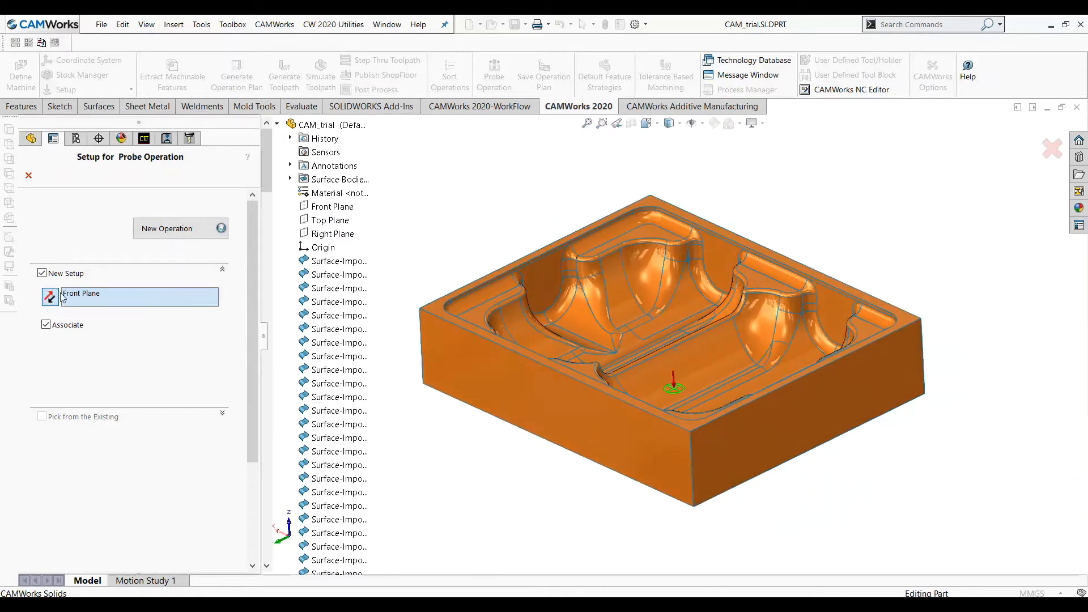
- Preview alternative probe tools in the library, but create the new probe operation with the T47 6 mm probe tool from the toolcrib
left_click(170, 229)
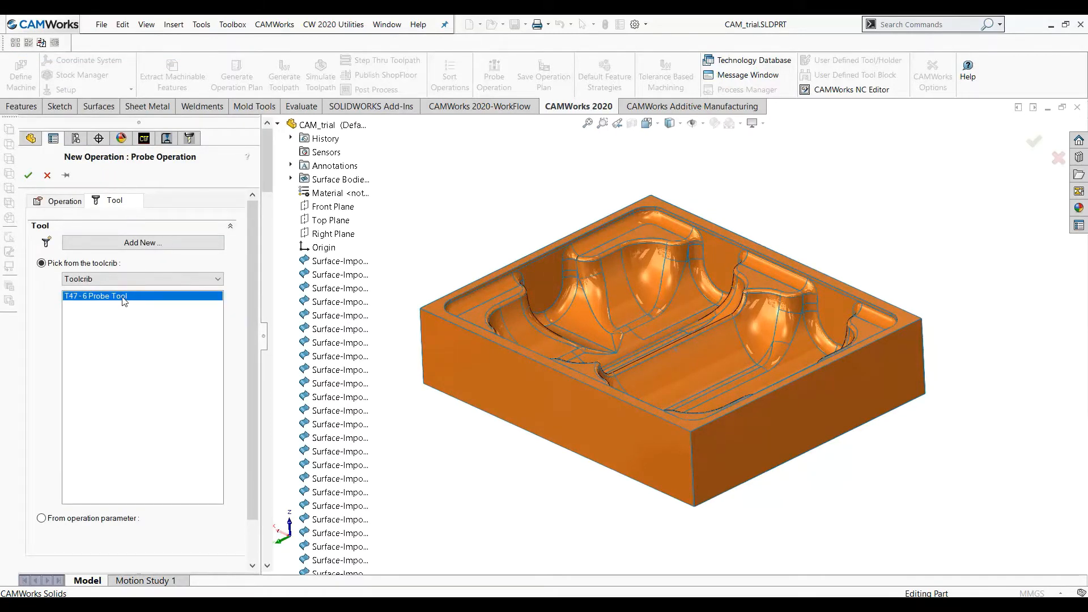
left_click(142, 242)
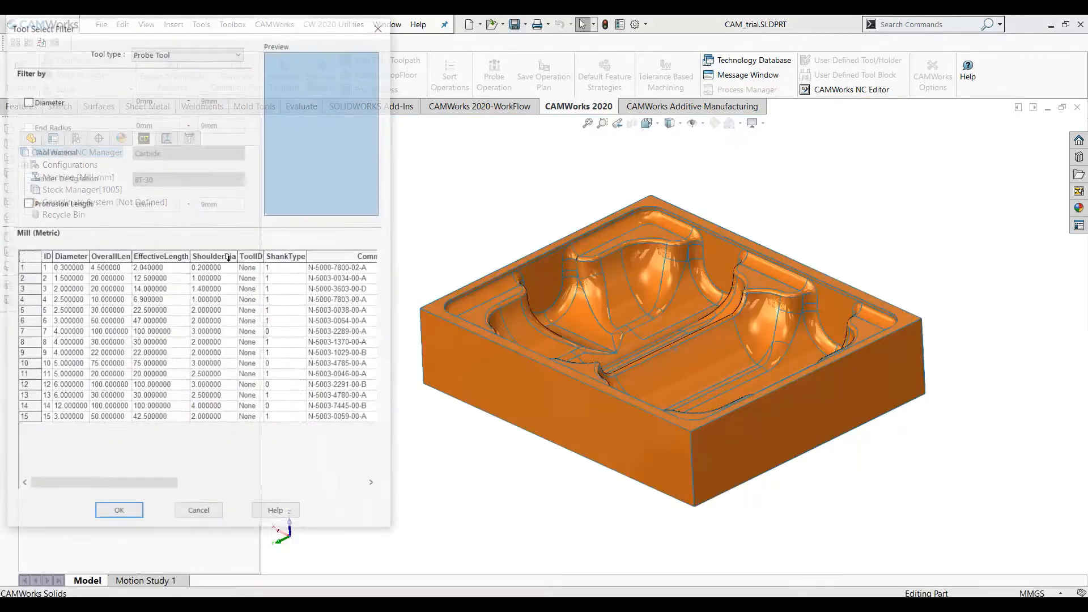
left_click(69, 344)
left_click(61, 366)
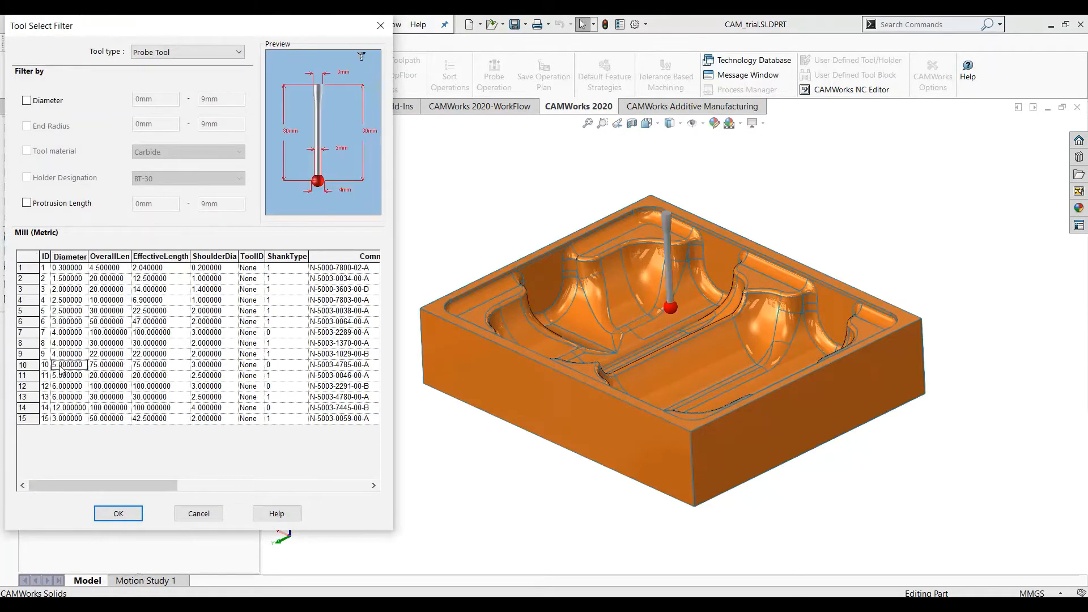
left_click(67, 290)
left_click(68, 270)
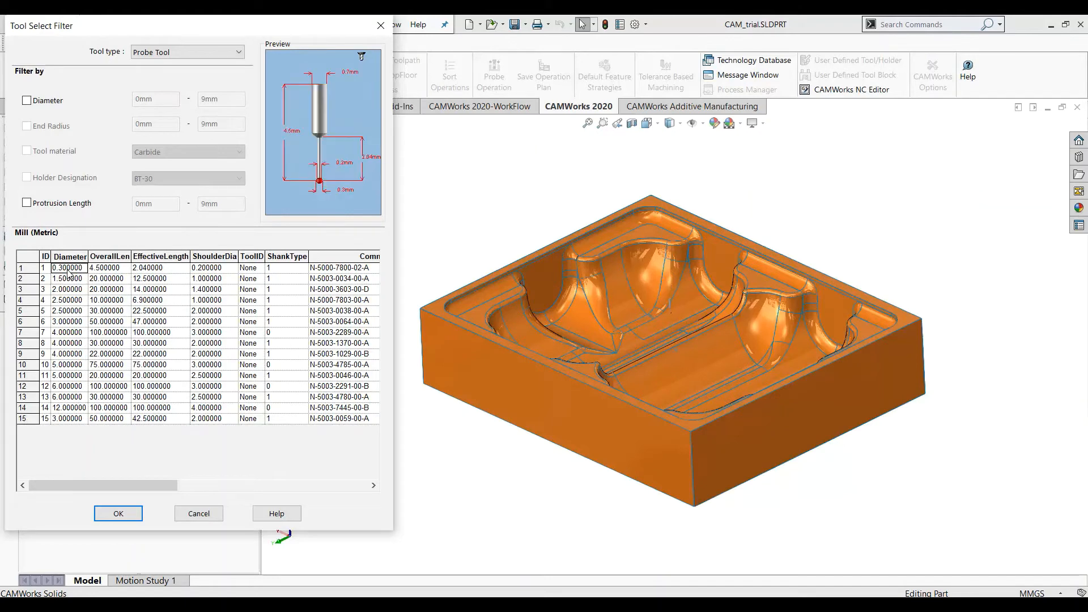
left_click(188, 516)
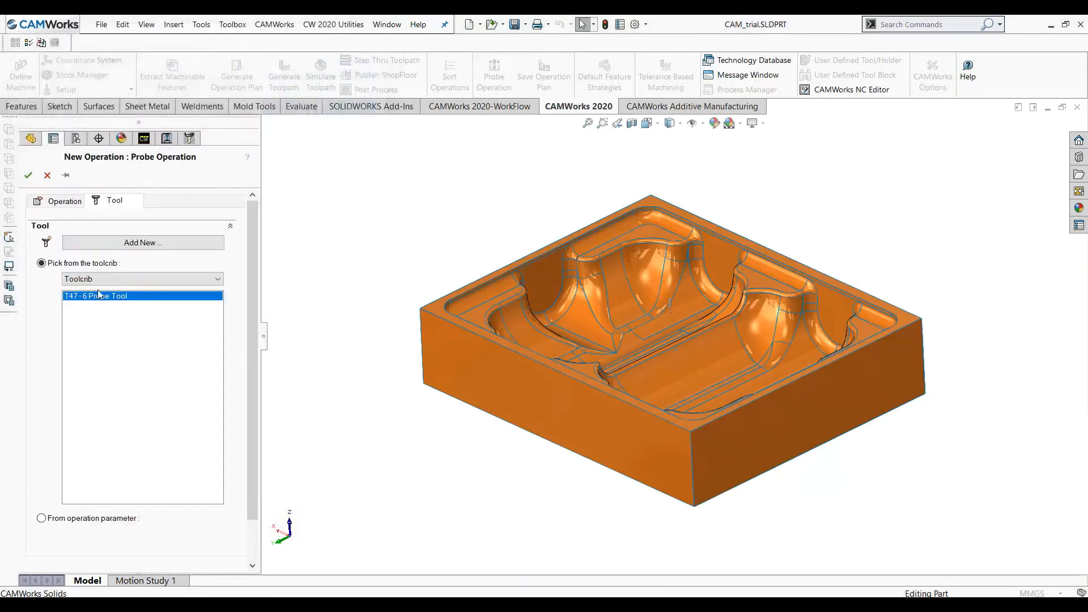
left_click(28, 175)
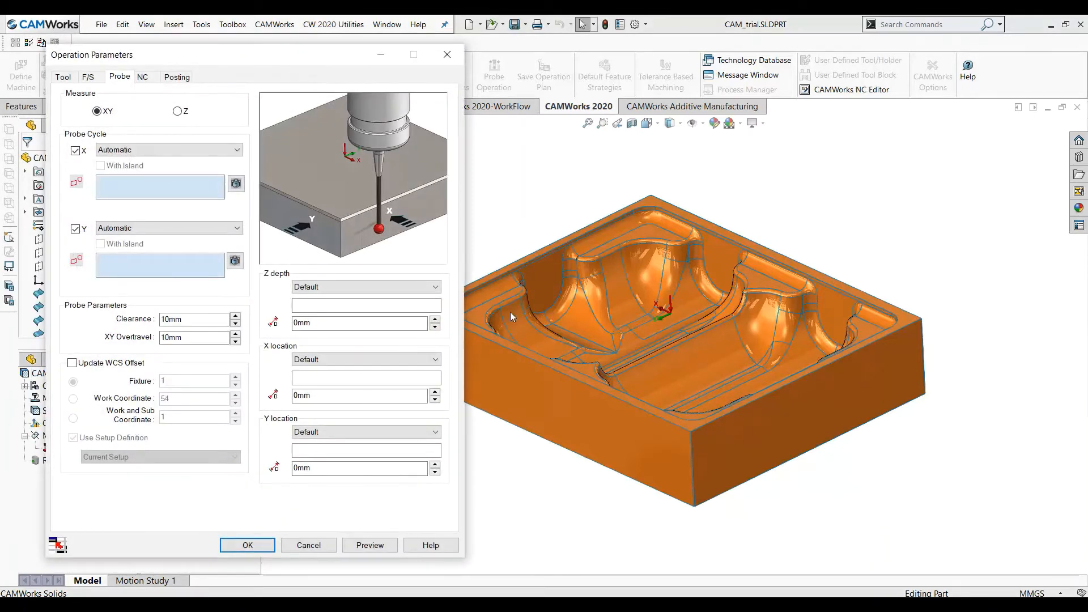
- Examine the probe tool's diameter, overall length, shoulder diameter and feed parameters without changing them
left_click(63, 77)
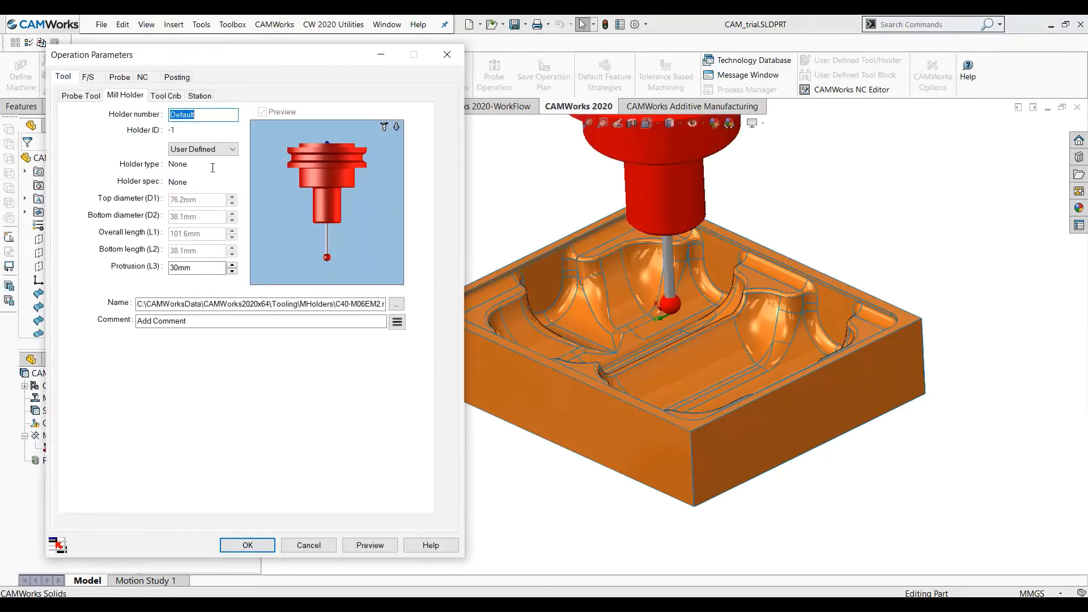
left_click(88, 96)
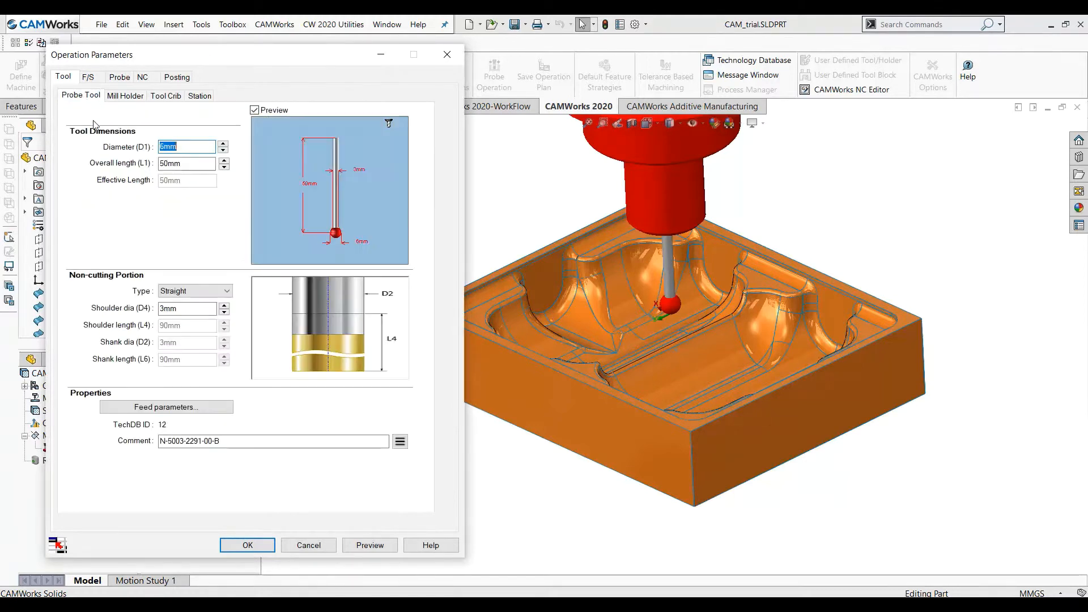
left_click(206, 149)
double_click(199, 164)
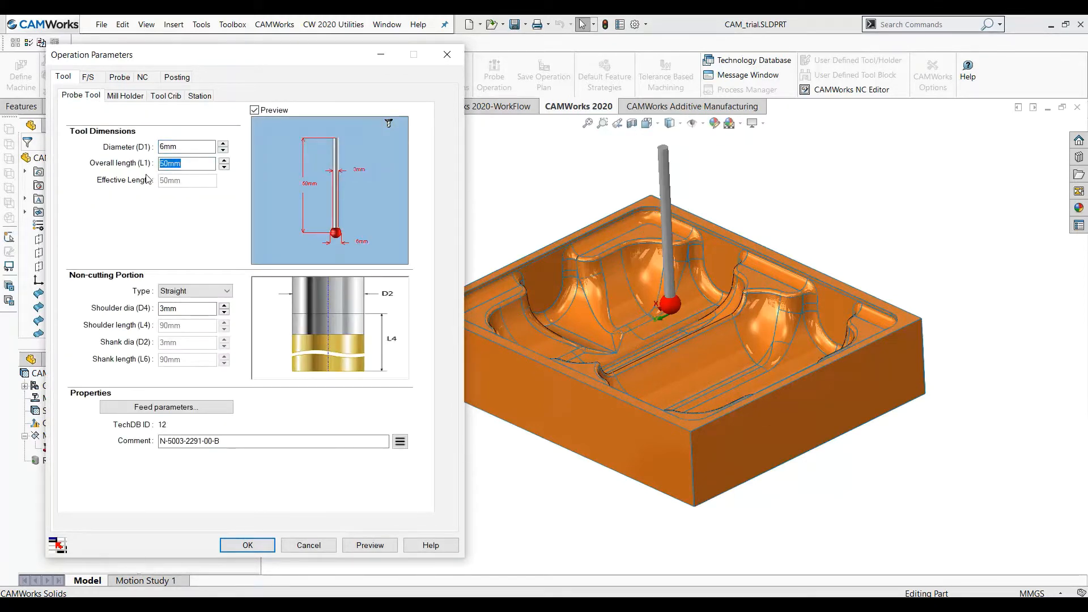
double_click(187, 309)
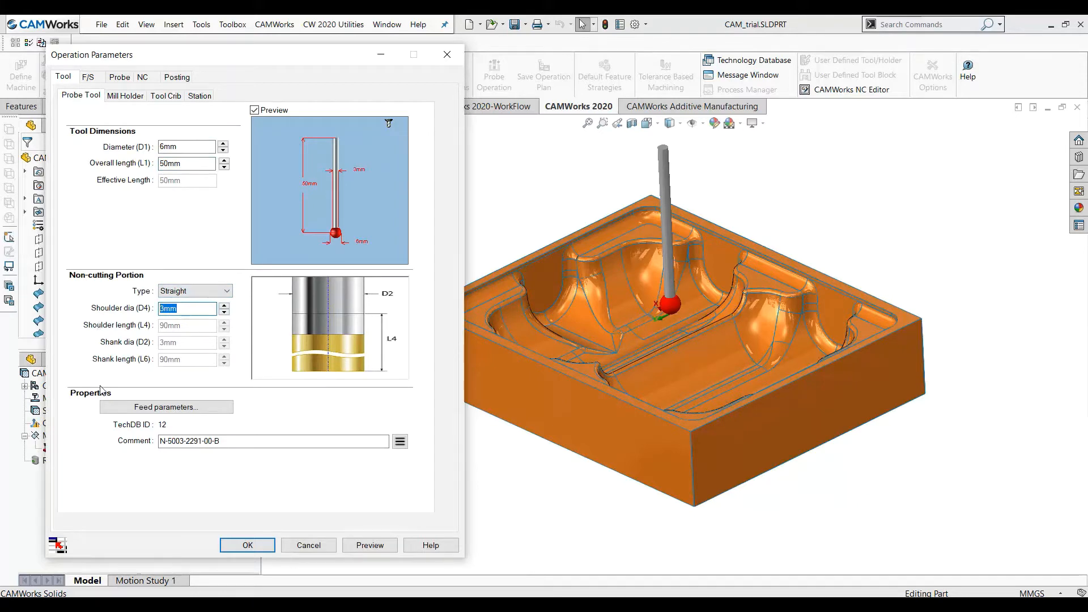
left_click(166, 407)
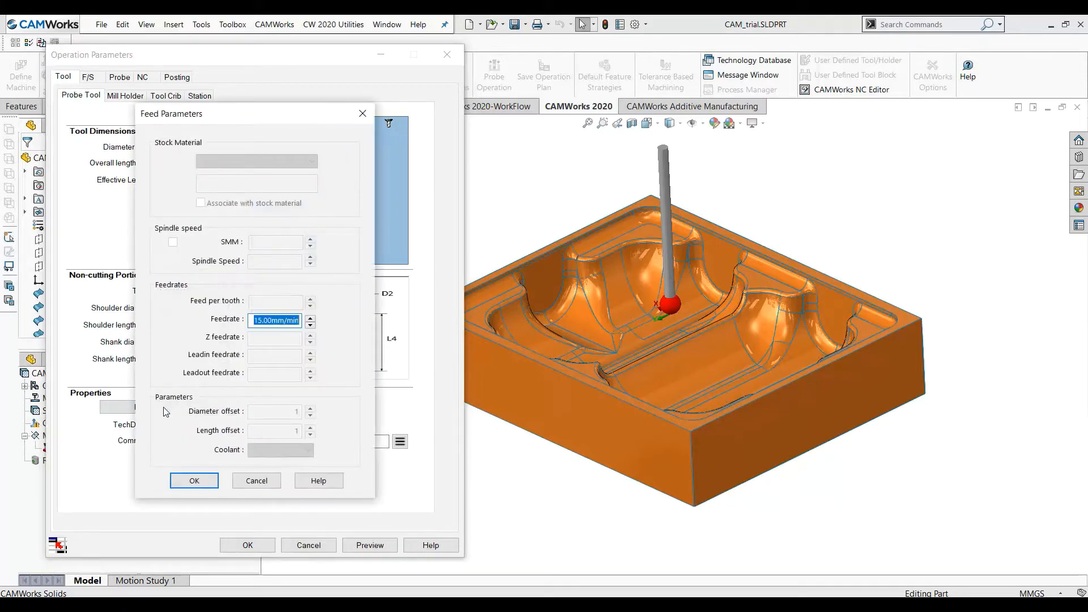
left_click(253, 483)
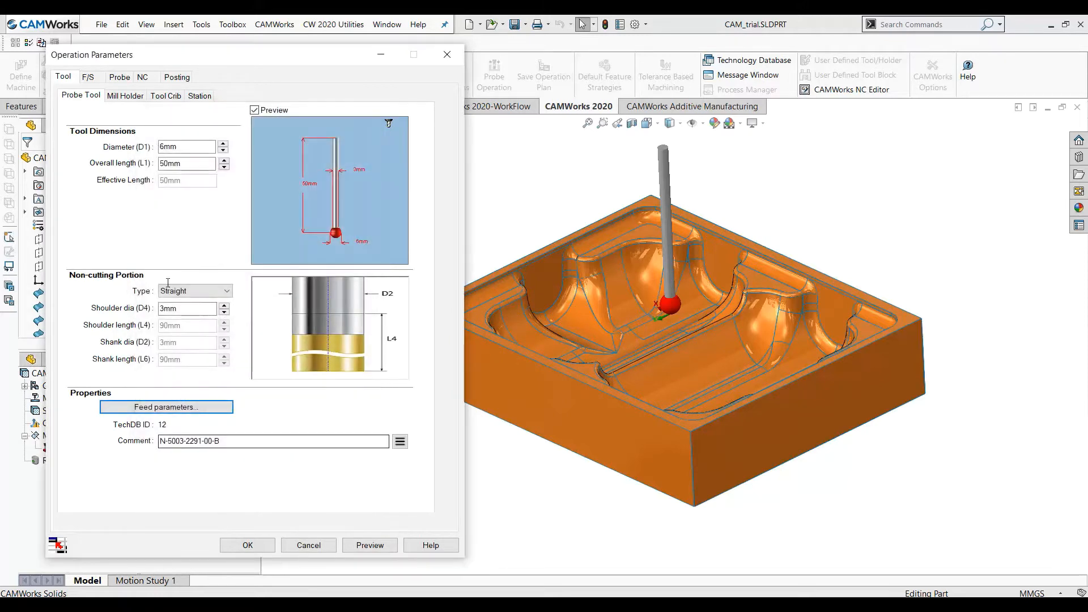
- Examine the operation's protected move feedrate and probe cycle feedrate with their illustrations
left_click(88, 77)
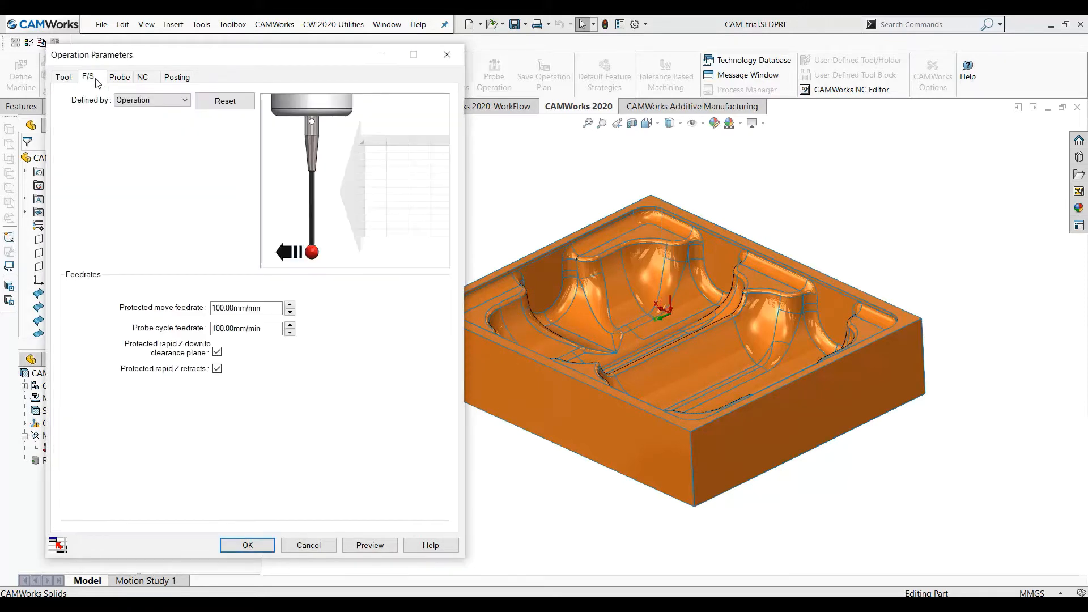
left_click(246, 307)
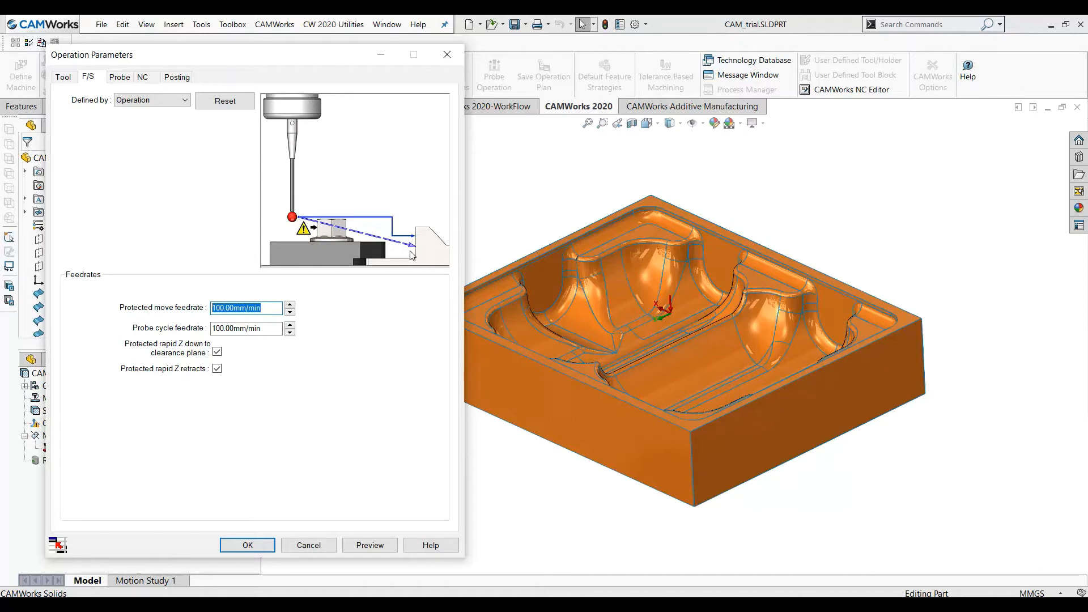
left_click(272, 311)
left_click(273, 330)
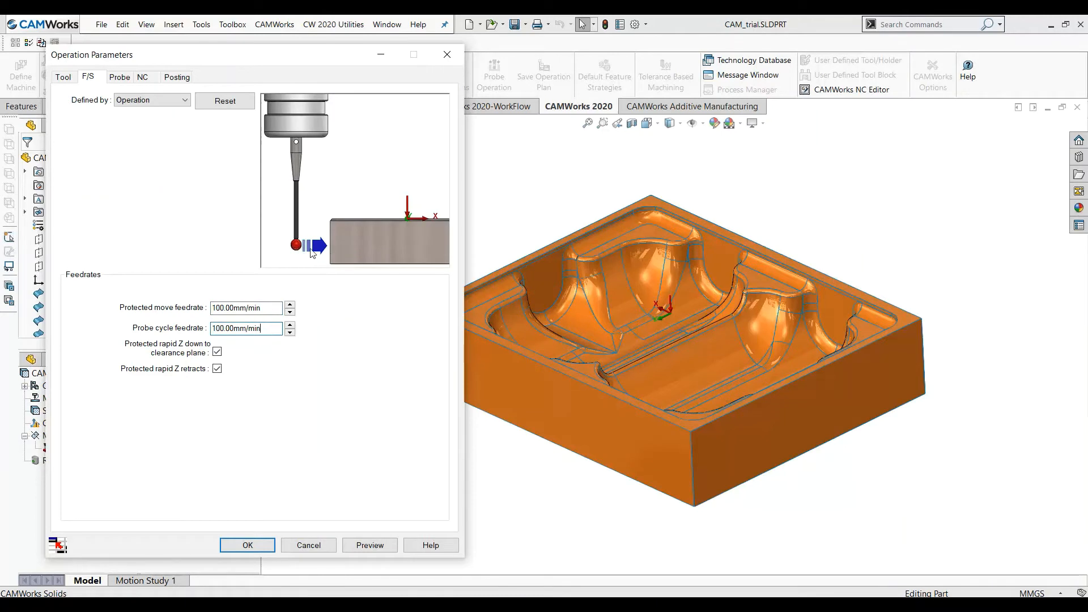
left_click_drag(280, 328, 194, 337)
- Assign the stock's +X/-X and +Y/-Y faces to the X and Y probe cycles as Web measurements
left_click(122, 78)
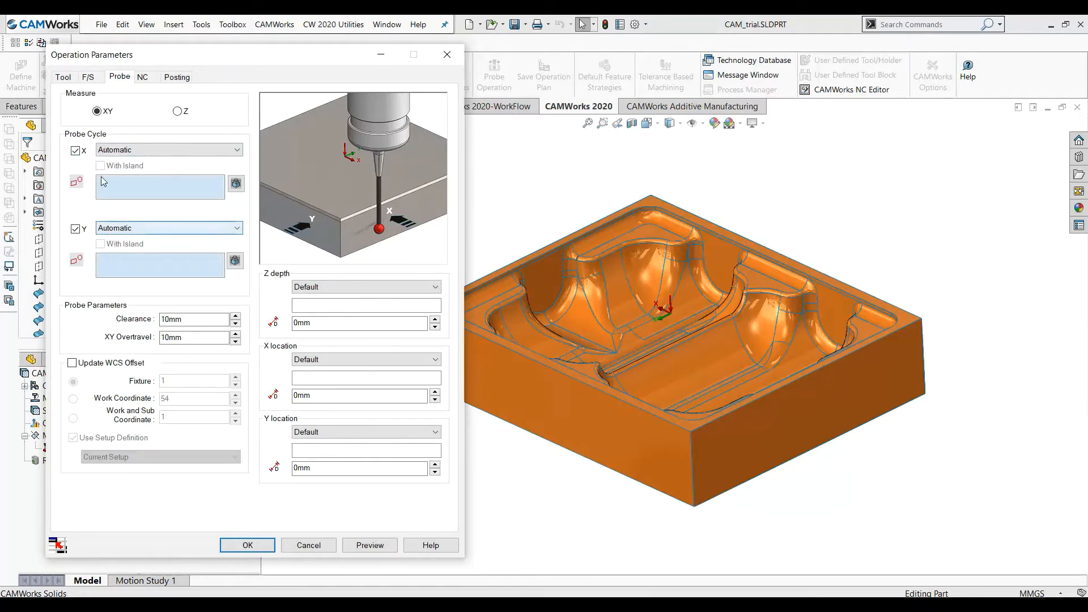
left_click(237, 184)
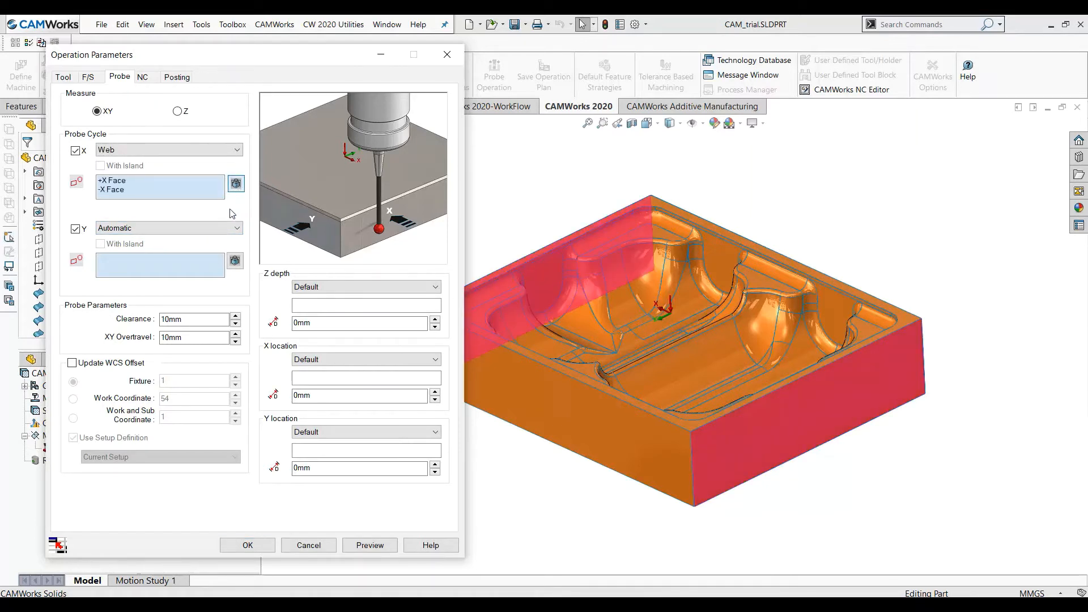
left_click(235, 261)
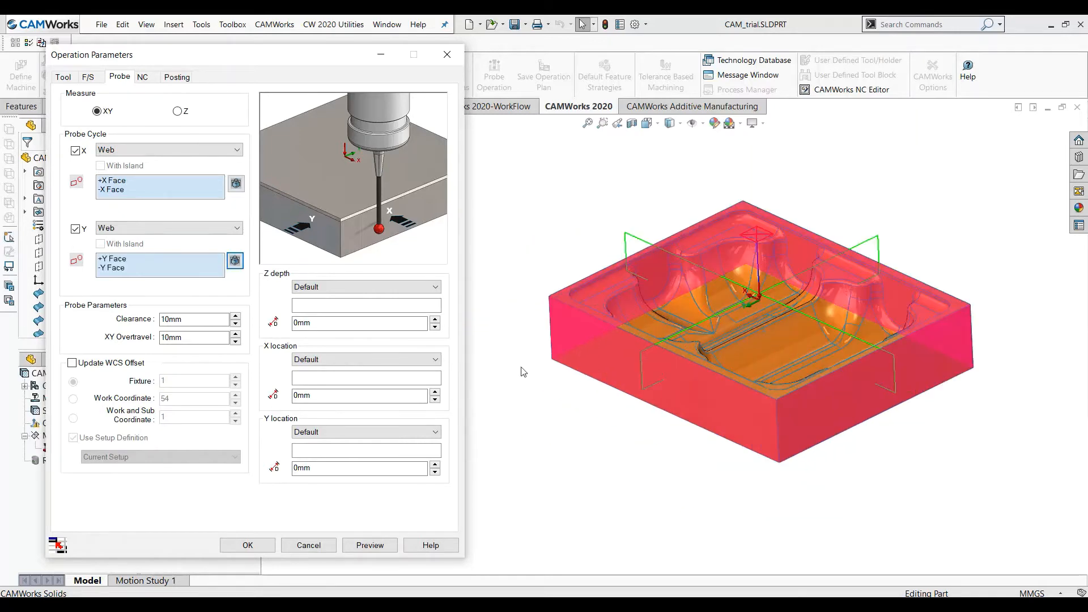
scroll(678, 327, "down", 2)
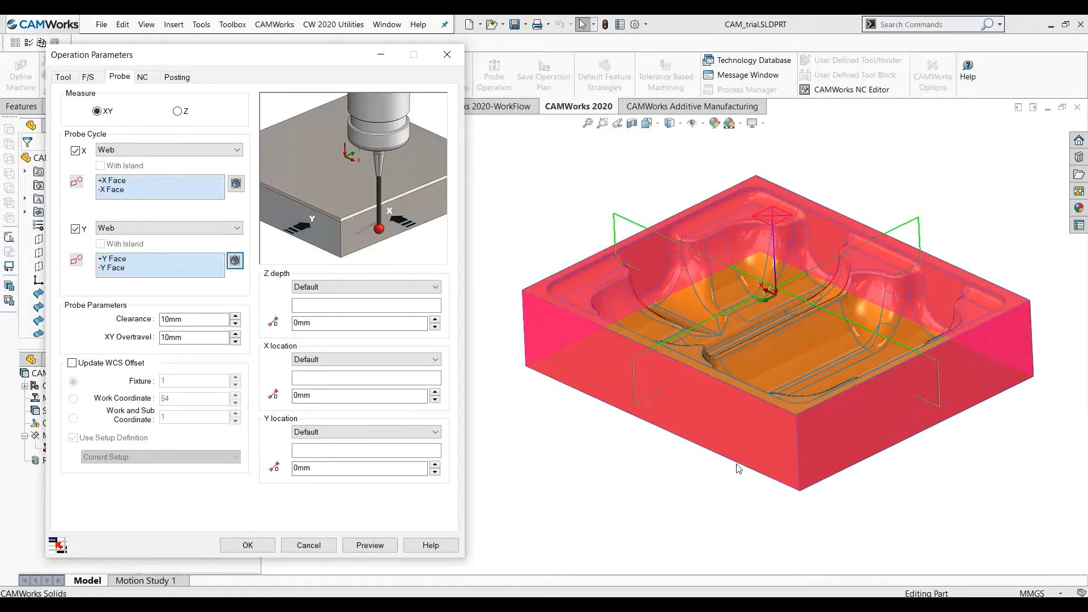
scroll(734, 372, "down", 1)
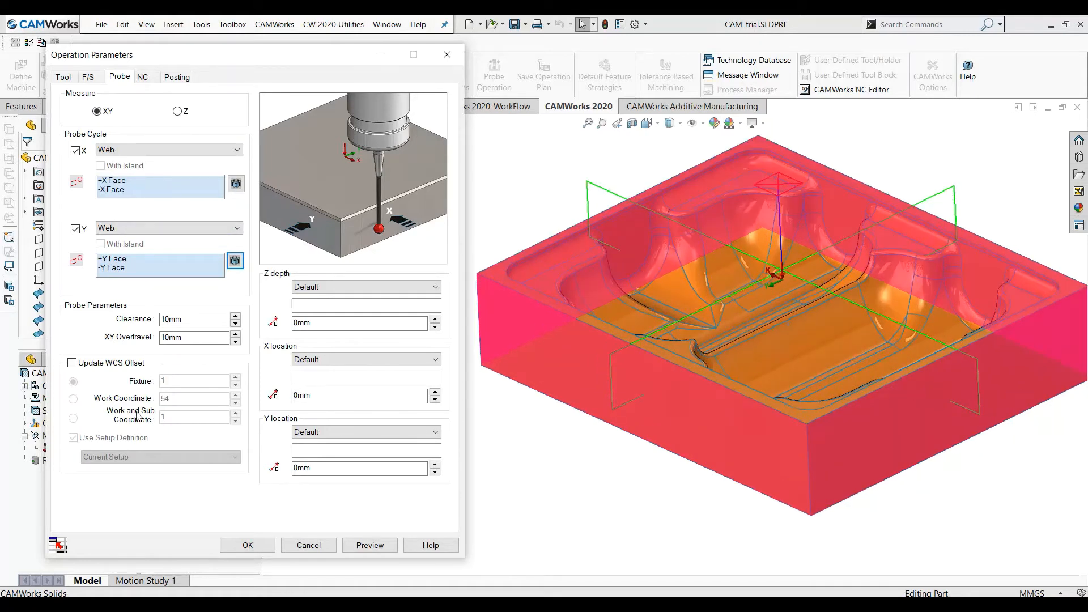
- Set the probe clearance to 5 mm
left_click(192, 321)
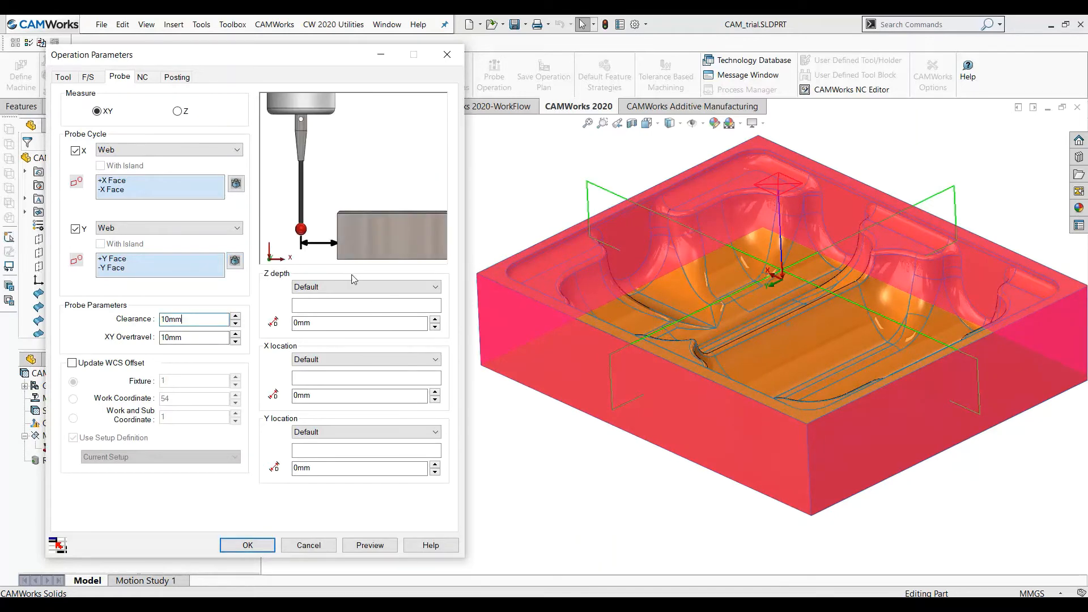
left_click(622, 411)
middle_click_drag(618, 386, 575, 464)
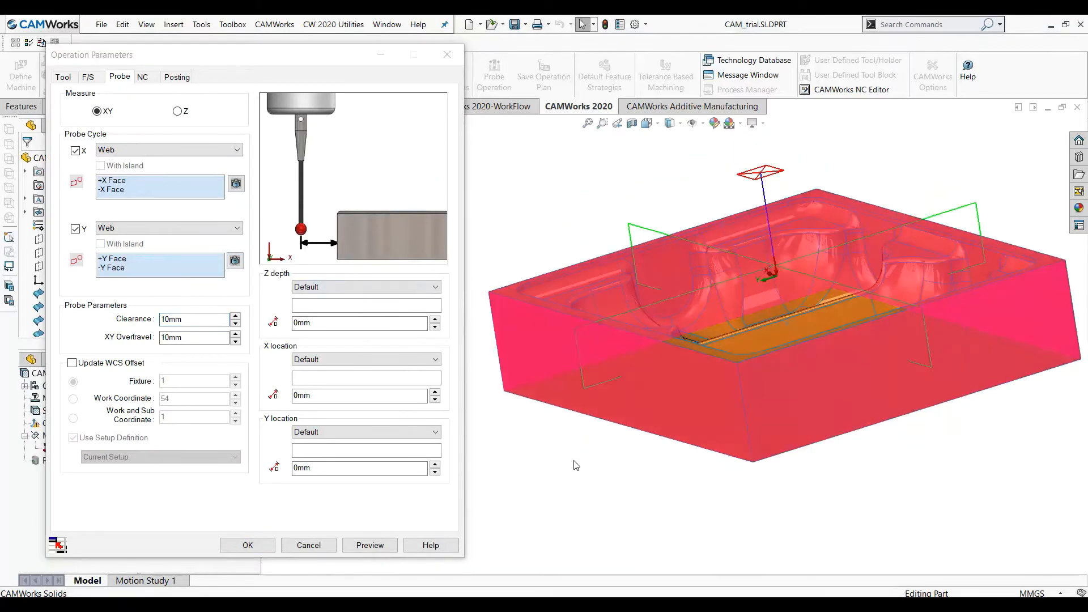
key("ctrl+4")
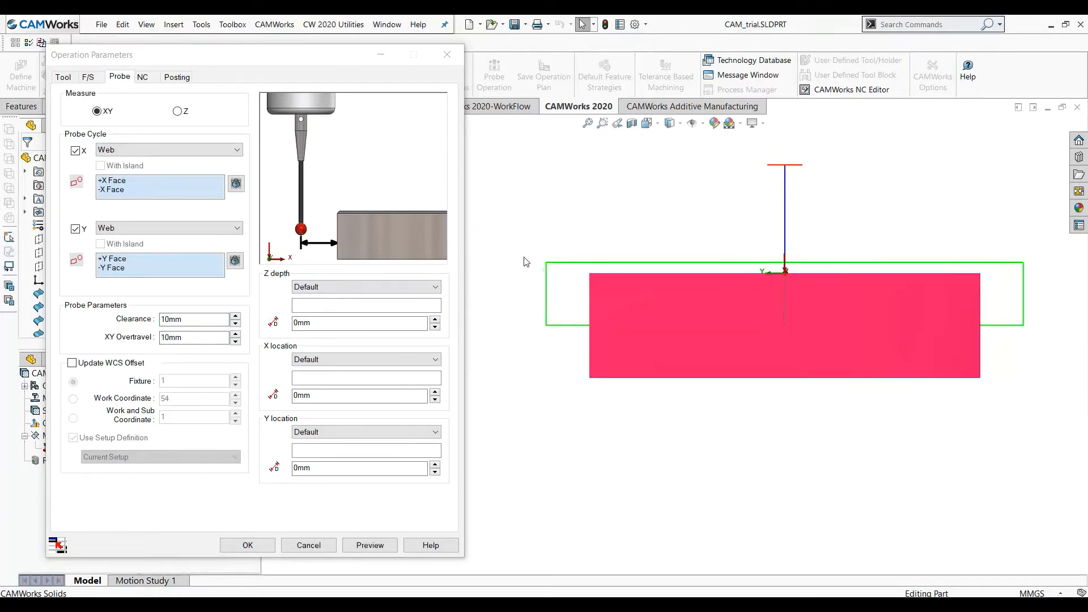
scroll(527, 262, "down", 2)
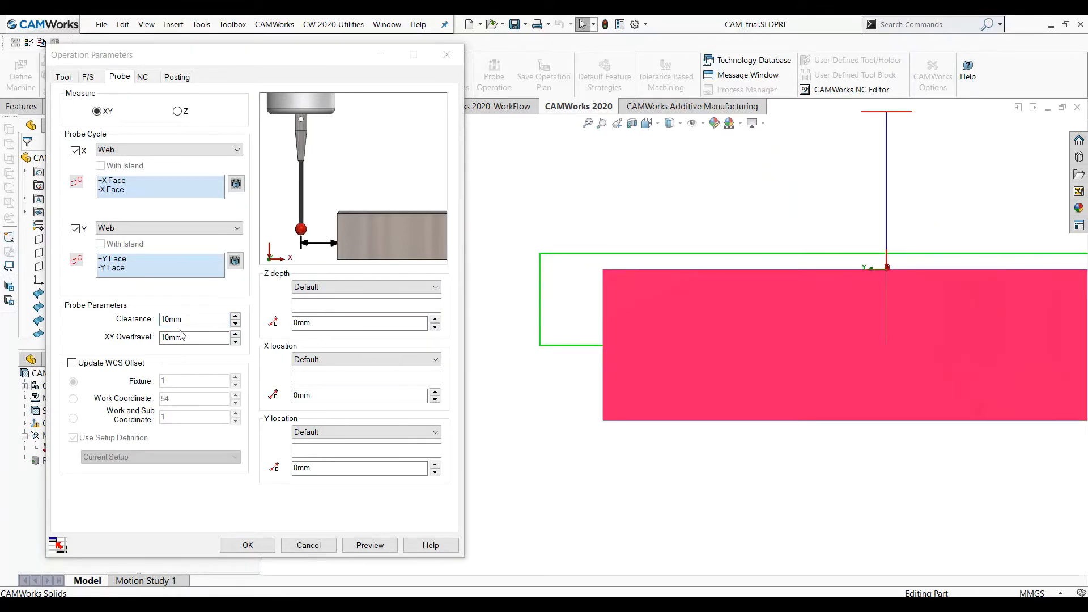
left_click(118, 327)
type("5")
key("Tab")
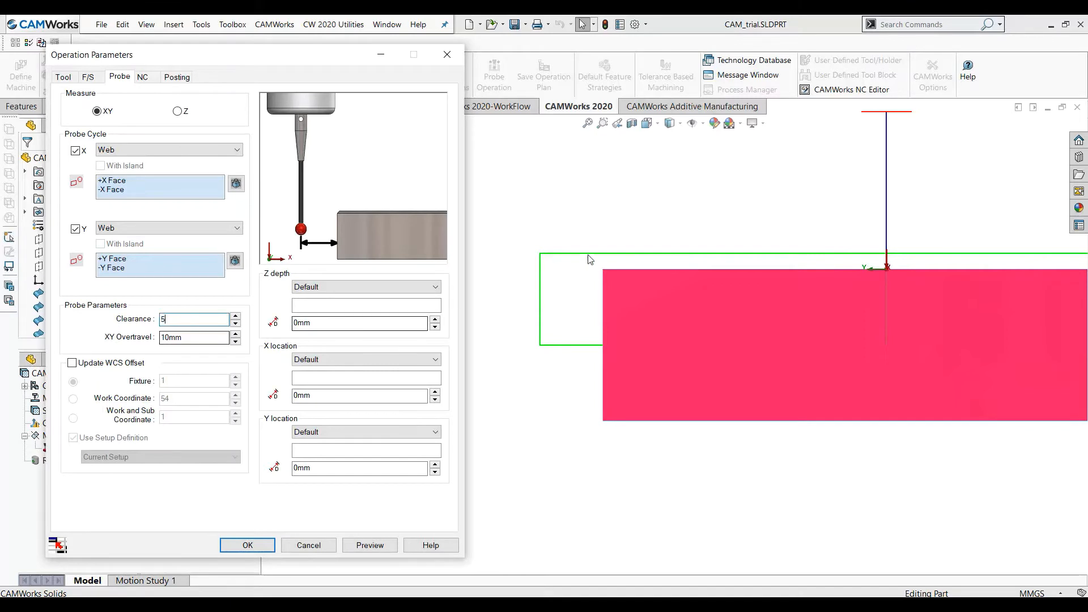
left_click(590, 244)
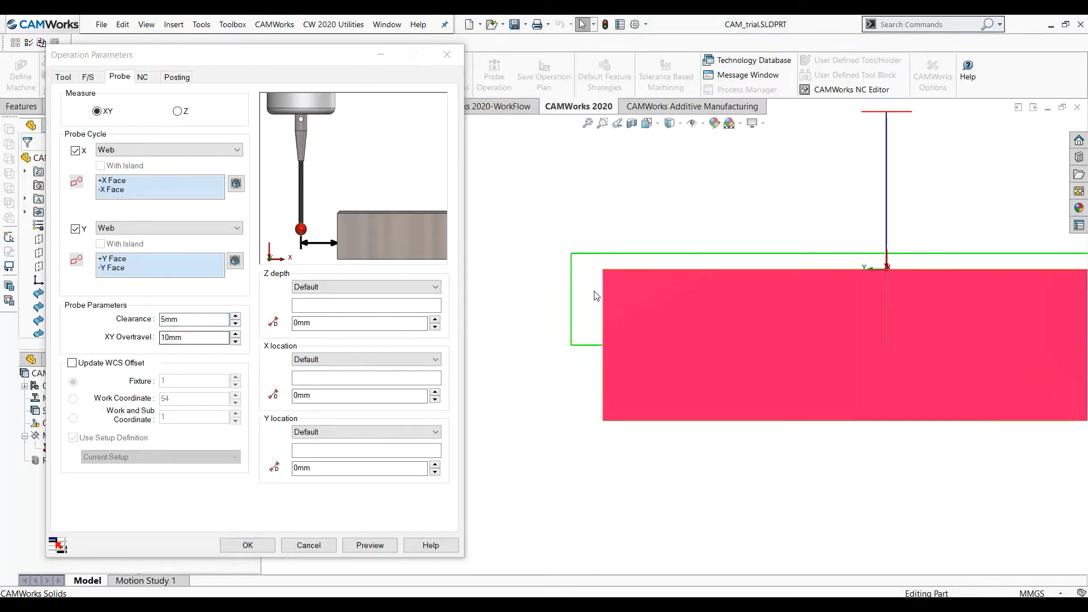
- Set the probe clearance back to 10 mm
left_click(181, 329)
type("10")
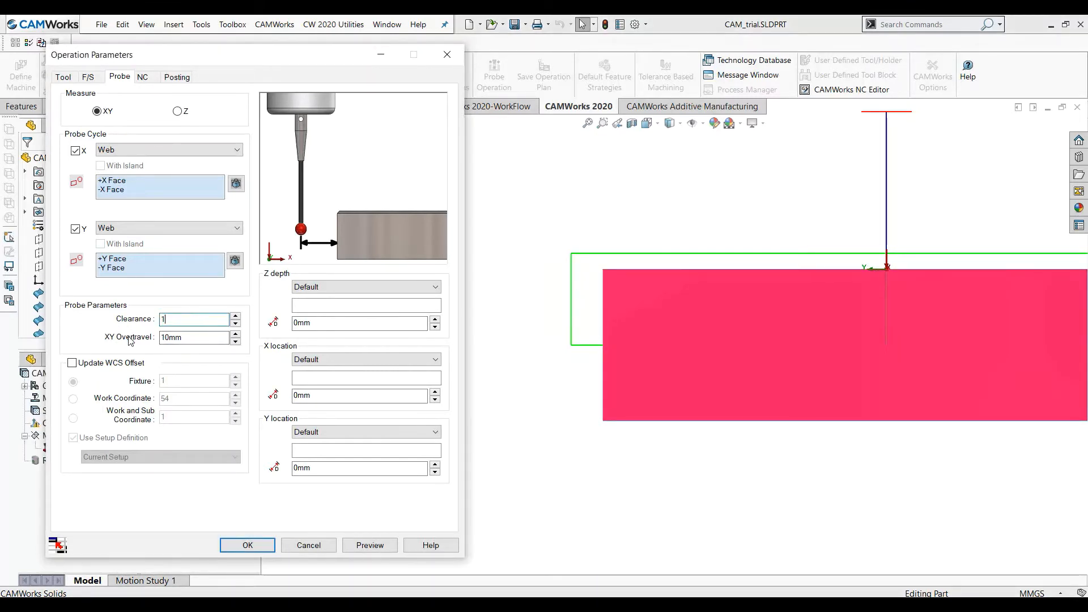
left_click(515, 290)
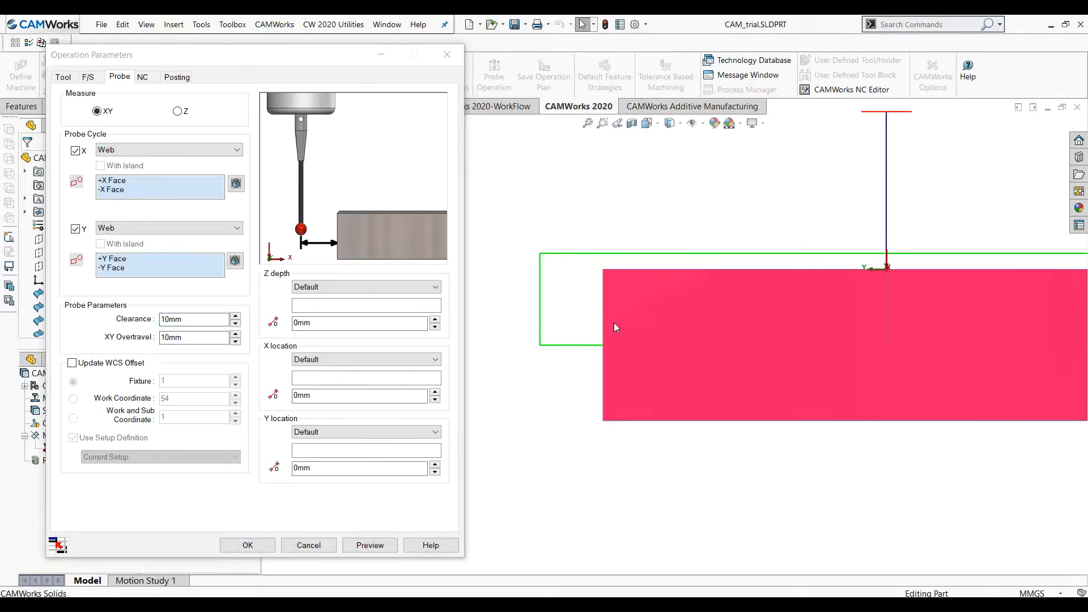
- Set the probe's XY overtravel to 0 mm
left_click(195, 338)
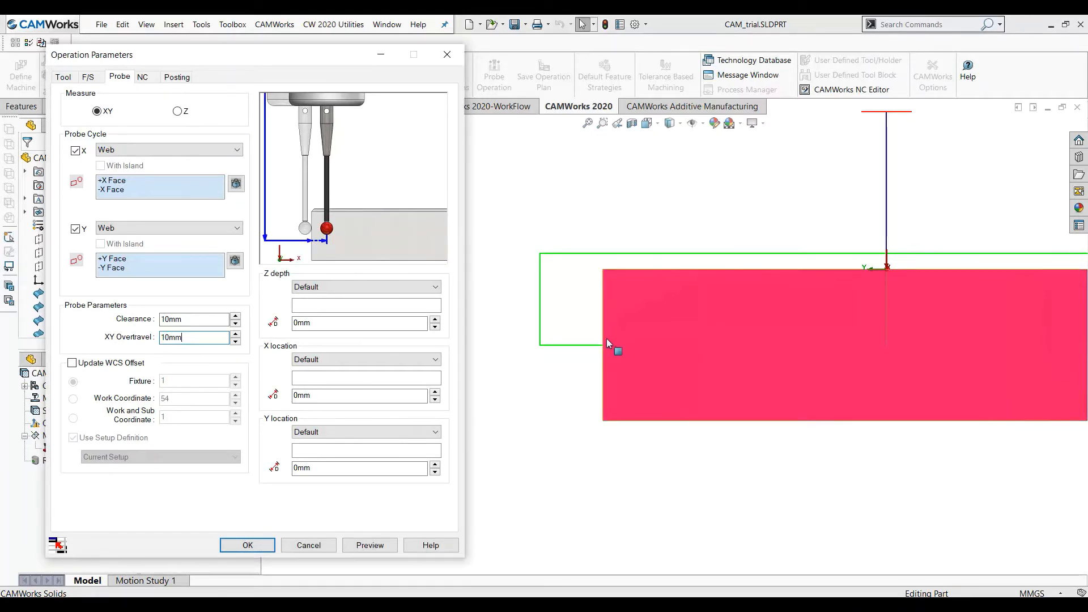
left_click(640, 342)
middle_click_drag(639, 348, 654, 367)
scroll(648, 366, "up", 1)
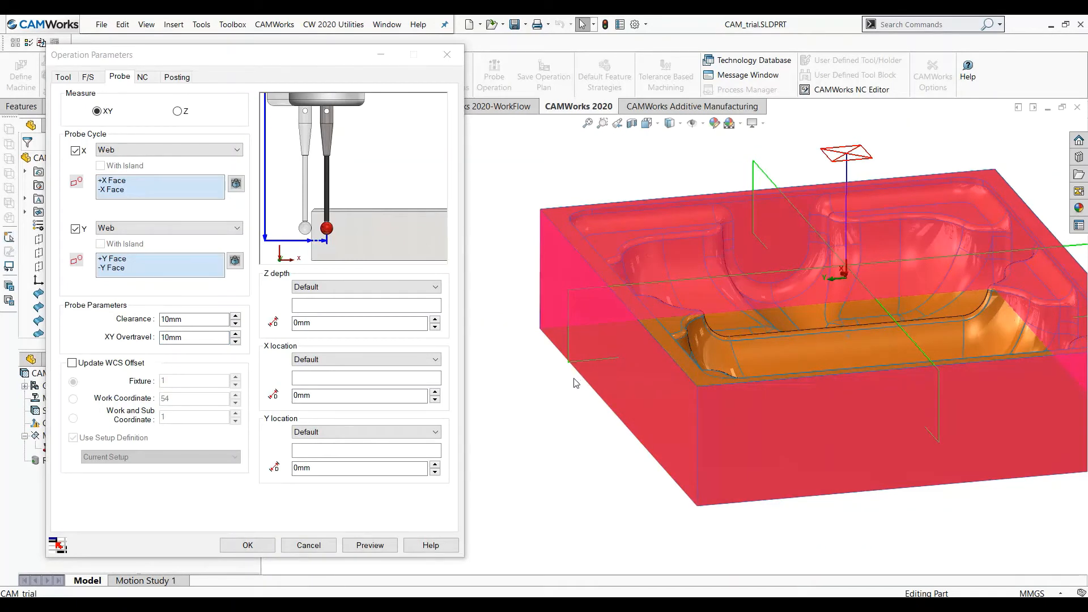
left_click(138, 343)
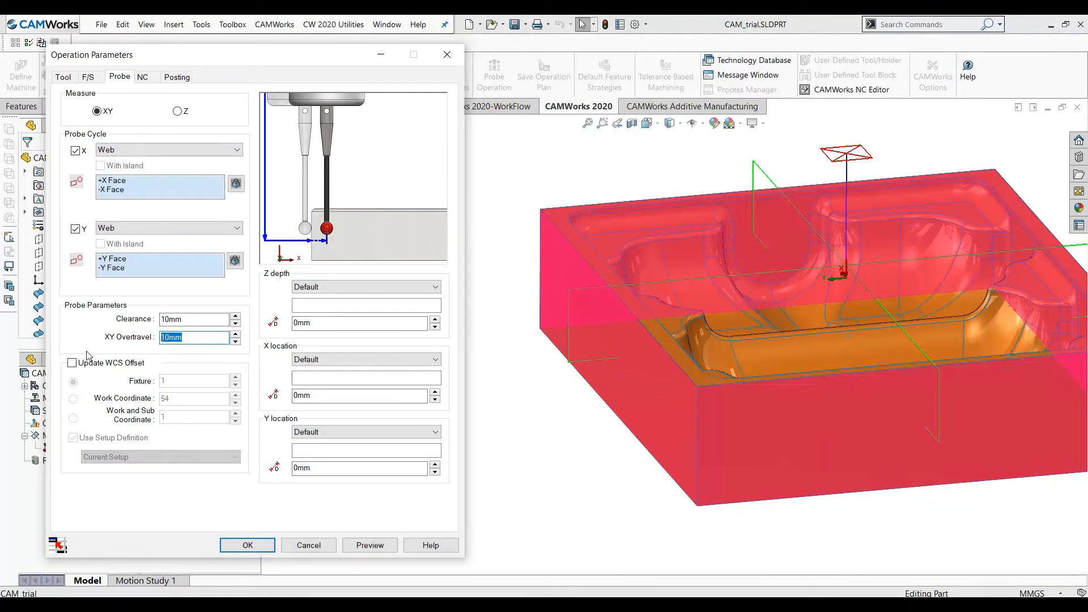
type("0")
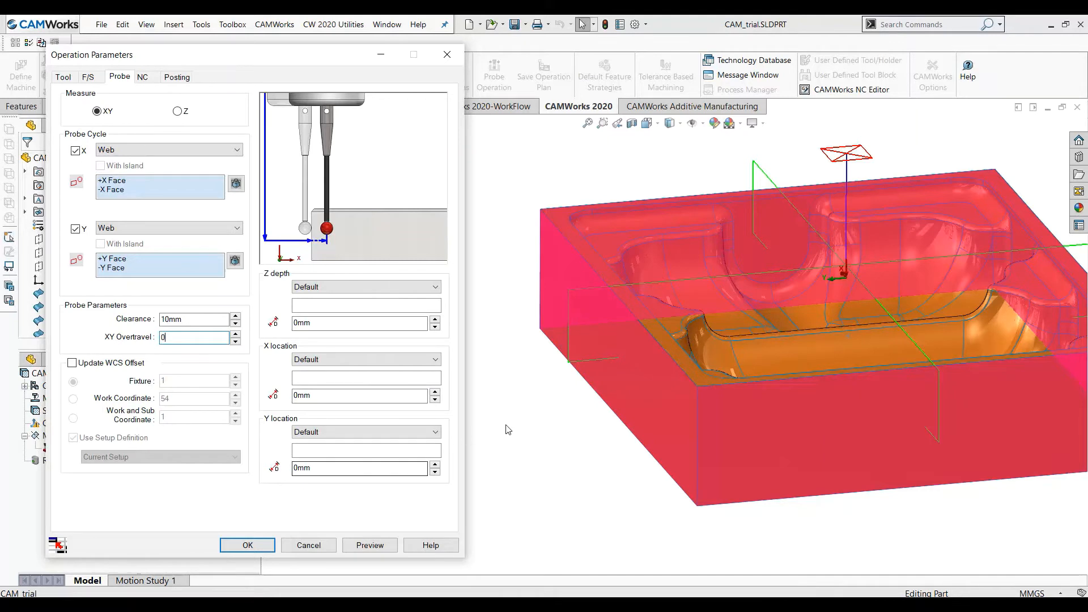
left_click(525, 426)
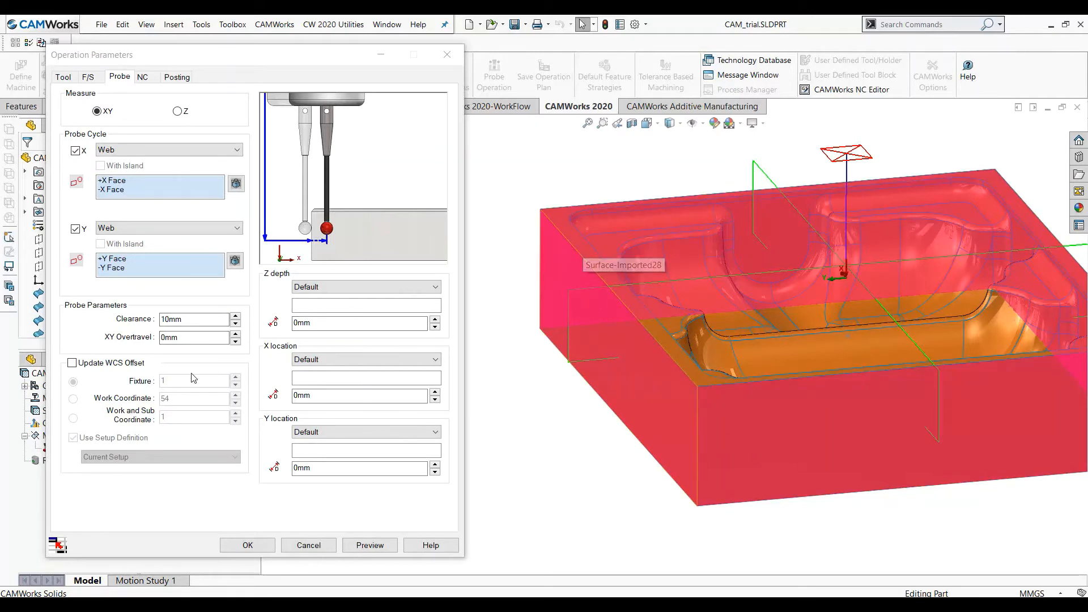
left_click(191, 338)
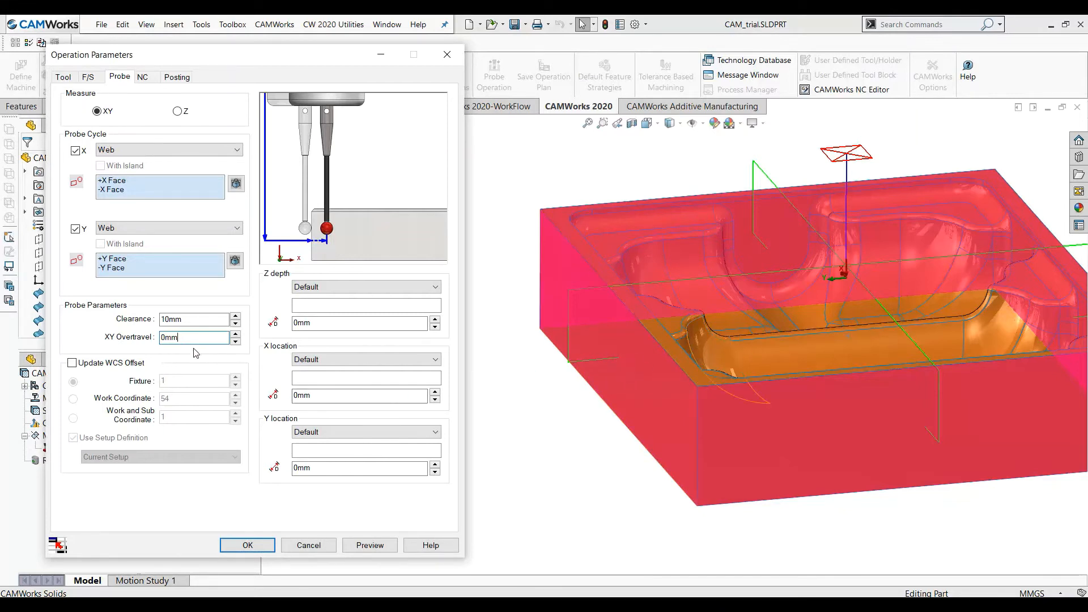
left_click_drag(182, 338, 151, 339)
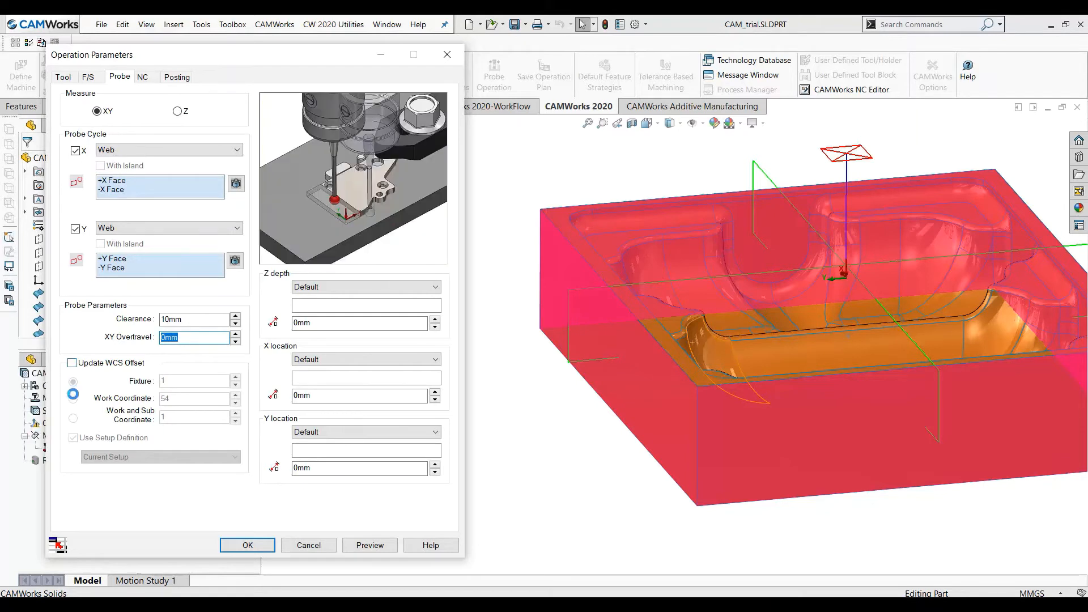
- Try updating the WCS offset with work coordinate 55, and turn the update off again
left_click(72, 364)
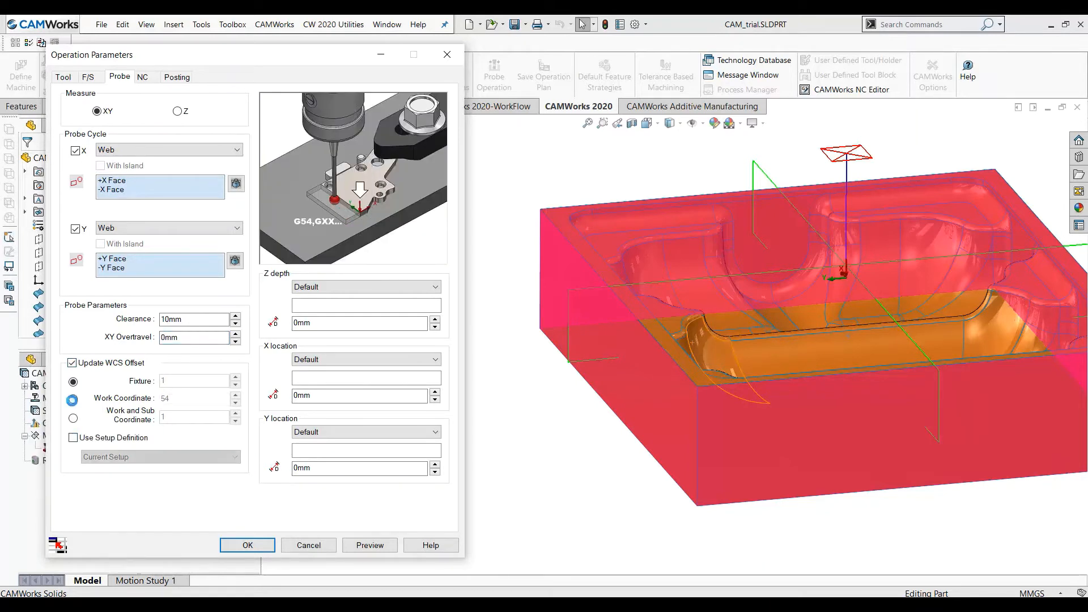
left_click(73, 399)
type("55")
left_click(560, 427)
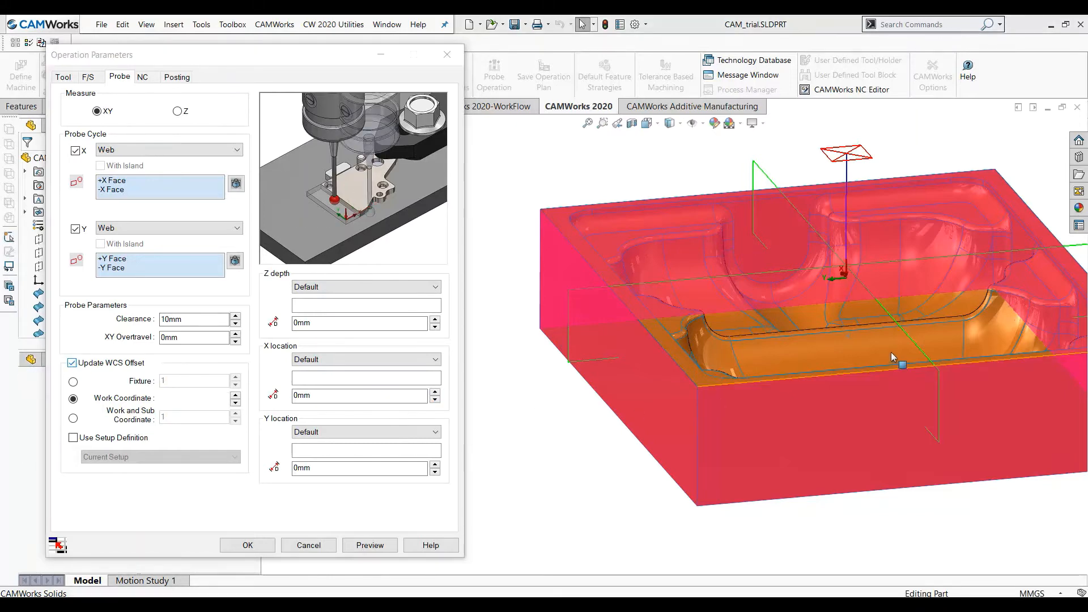
- Raise the probe's Z depth offset to 20 mm and return it to 0 mm
middle_click_drag(893, 360, 844, 374)
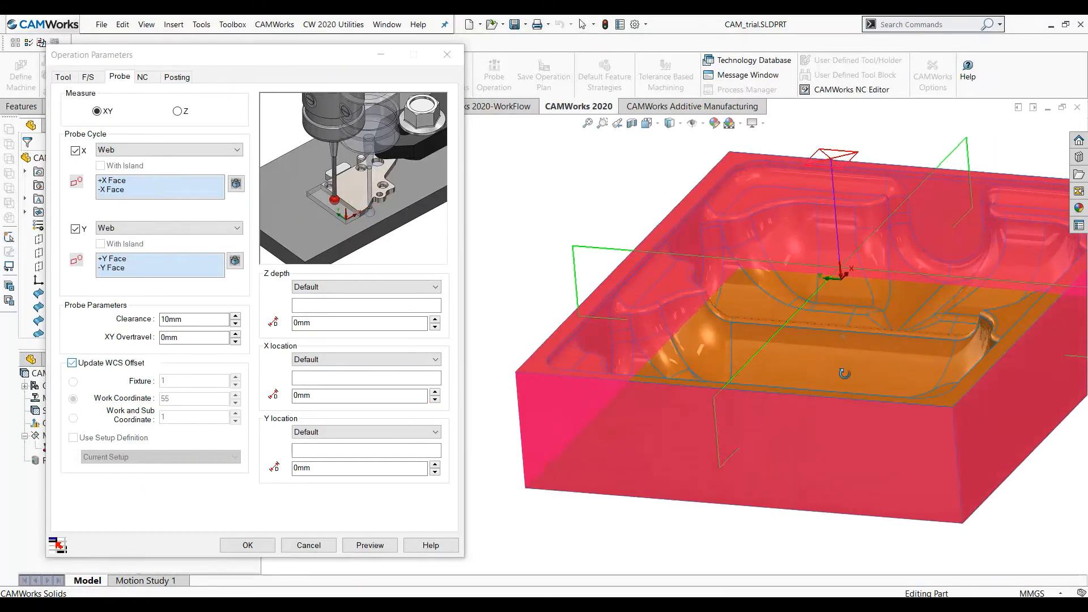
middle_click_drag(849, 325, 880, 353)
key("ctrl+7")
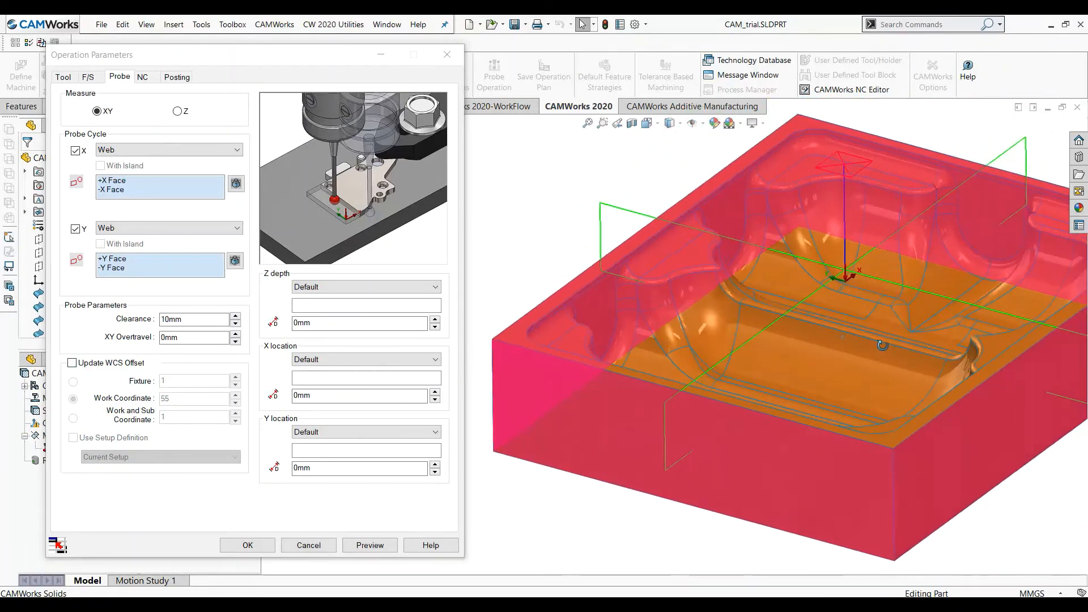
left_click(435, 320)
left_click(434, 320)
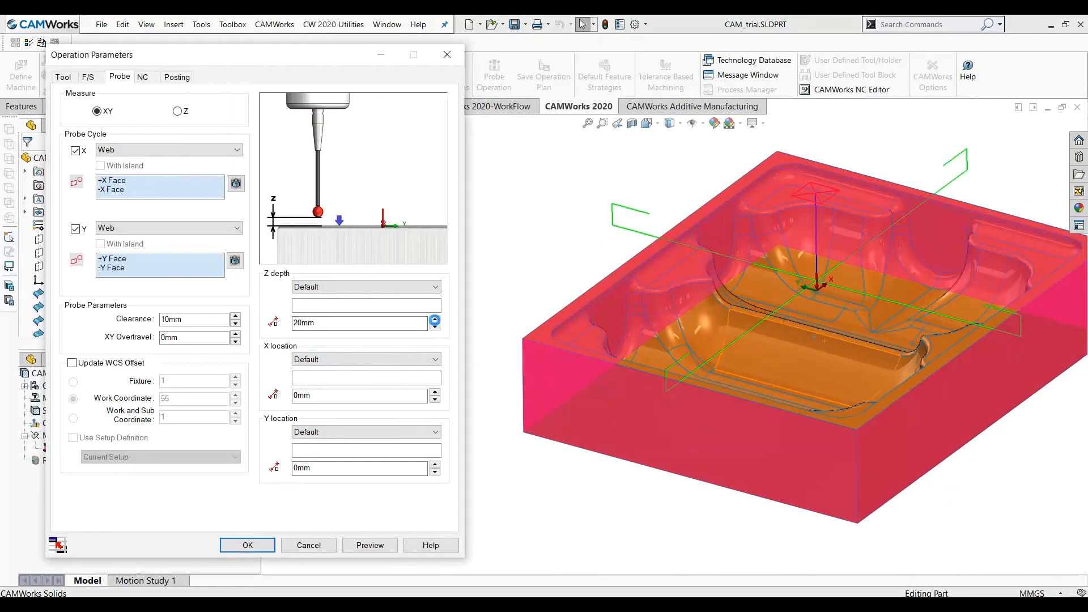
left_click(434, 327)
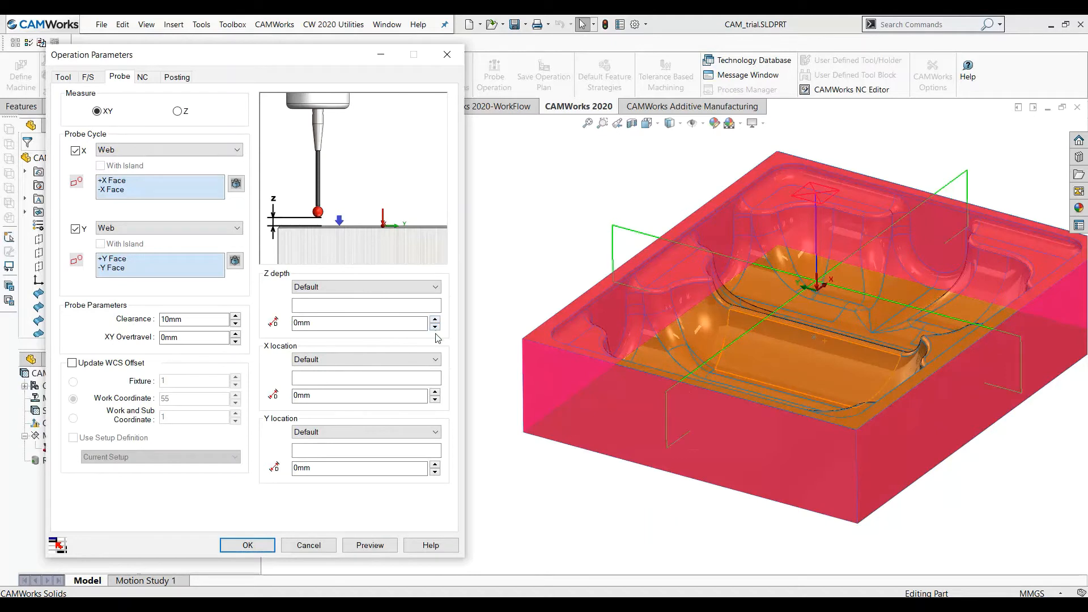
- Shift the probe's X location to 20 mm and return it to 0 mm
left_click(434, 390)
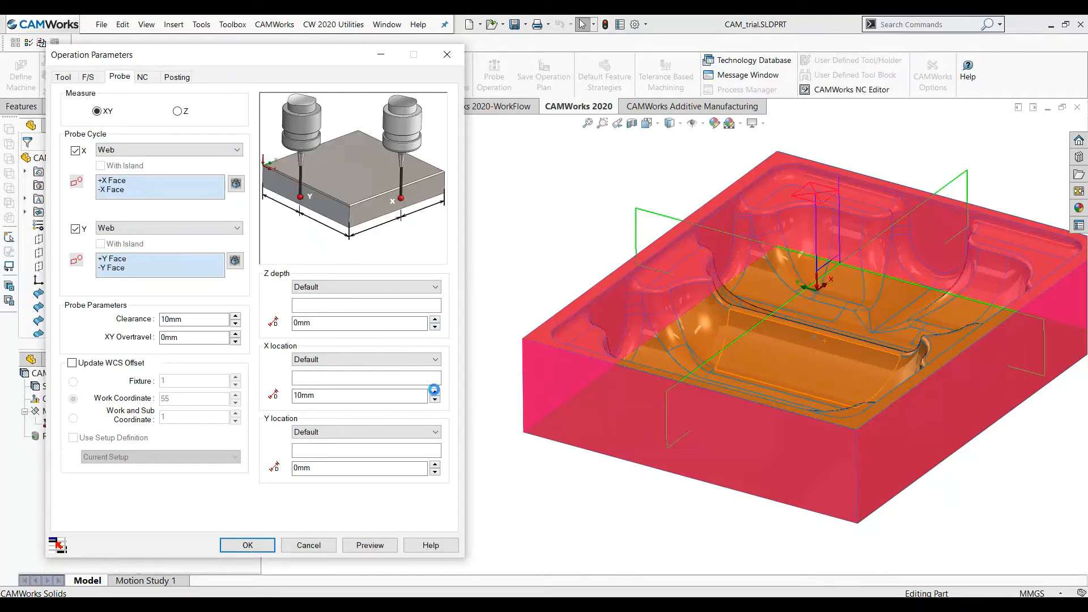
left_click(434, 389)
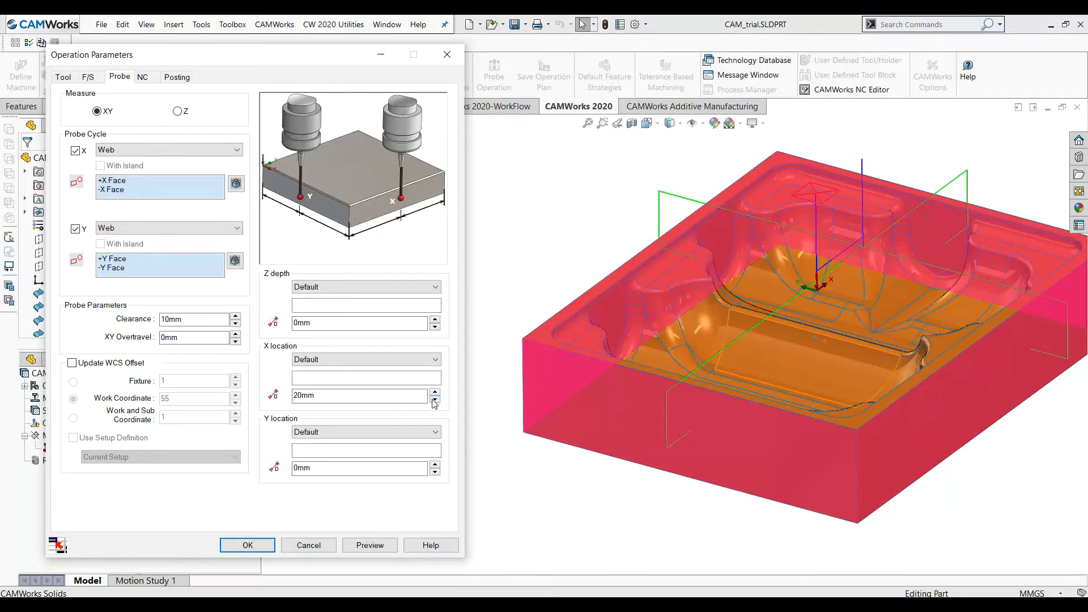
left_click(434, 401)
left_click(434, 401)
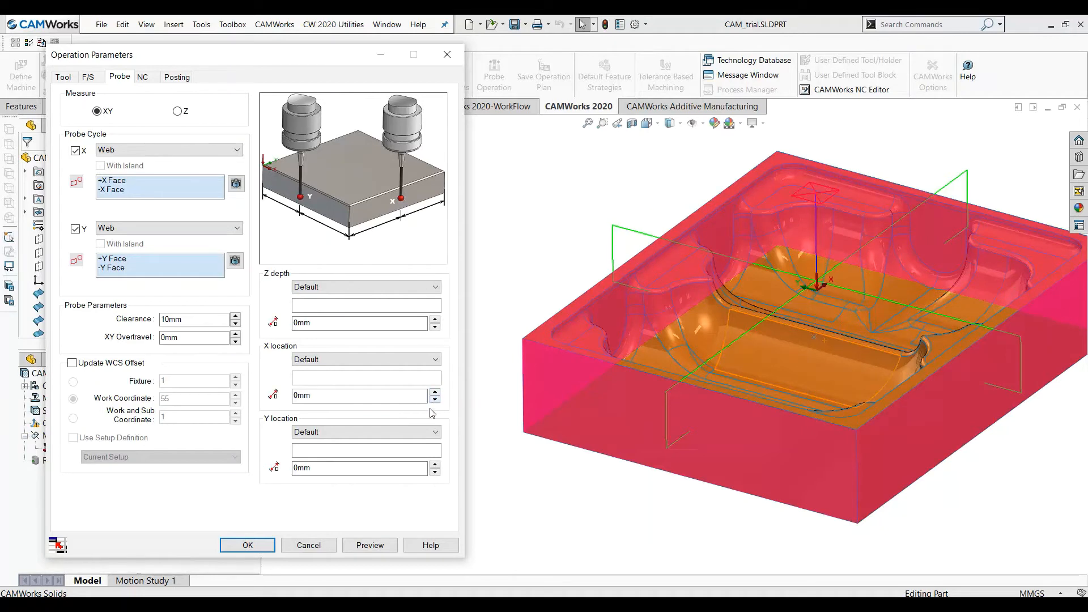
- Shift the probe's Y location to 20 mm and return it to 0 mm
left_click(434, 462)
left_click(434, 462)
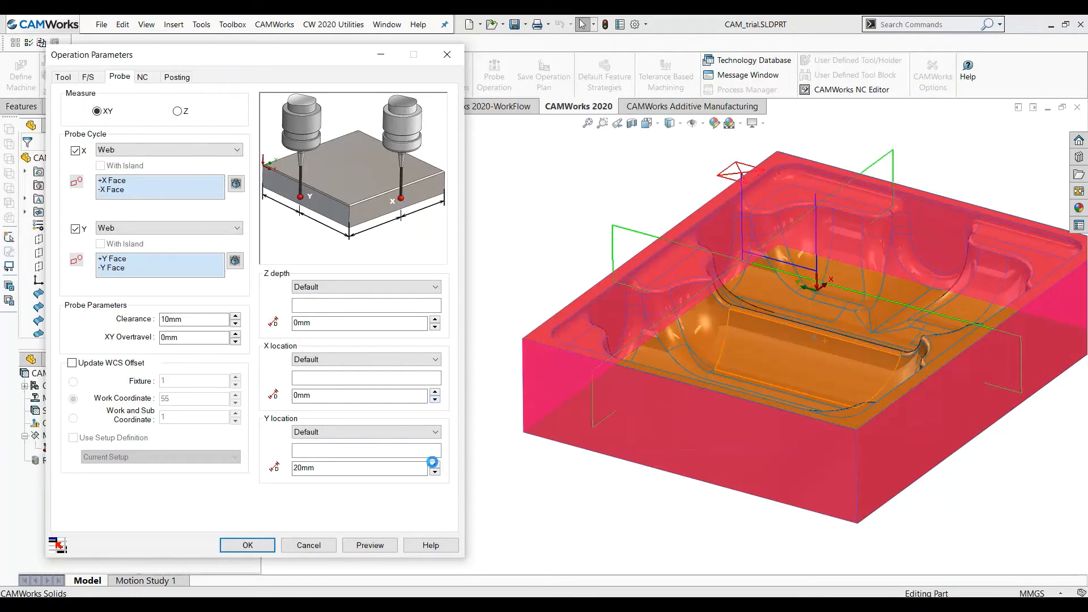
left_click(434, 472)
left_click(434, 472)
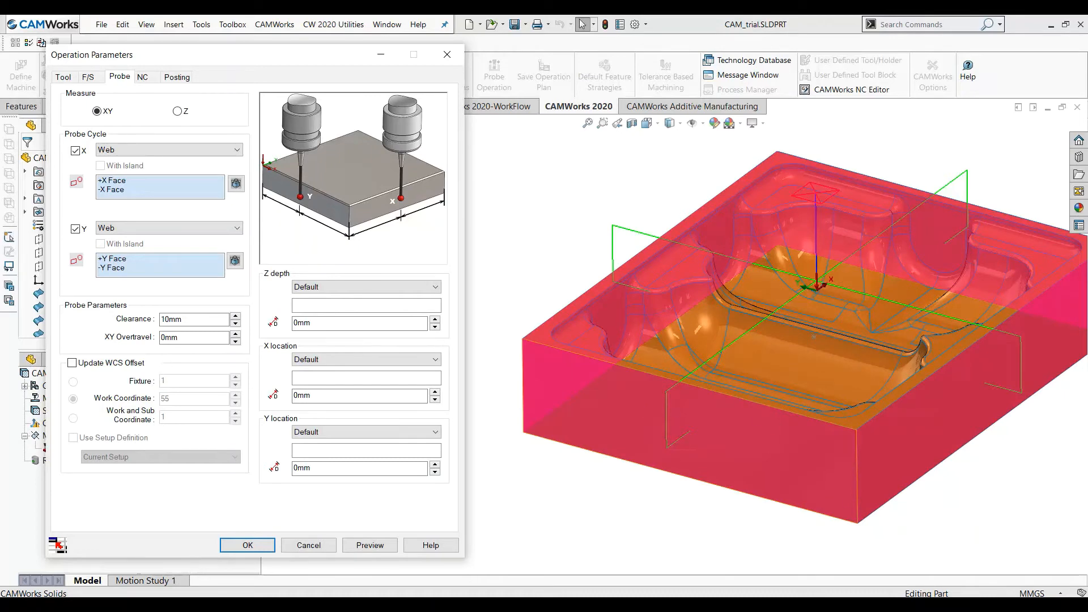
- Set the probe cycle plane distance to 10 mm above the top of the feature
left_click(145, 78)
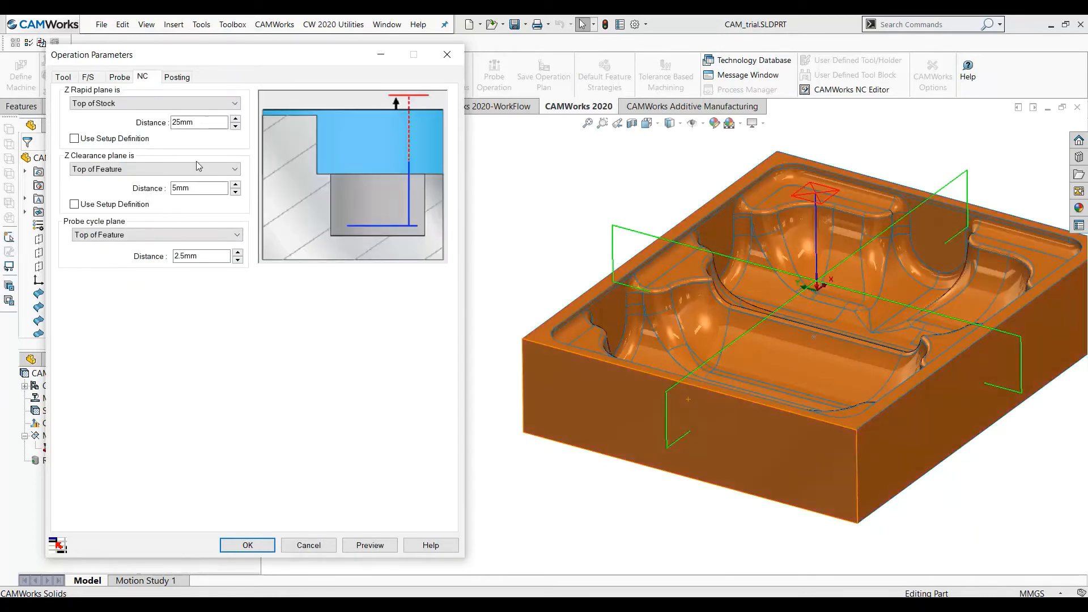
left_click(215, 258)
middle_click_drag(595, 357, 454, 367)
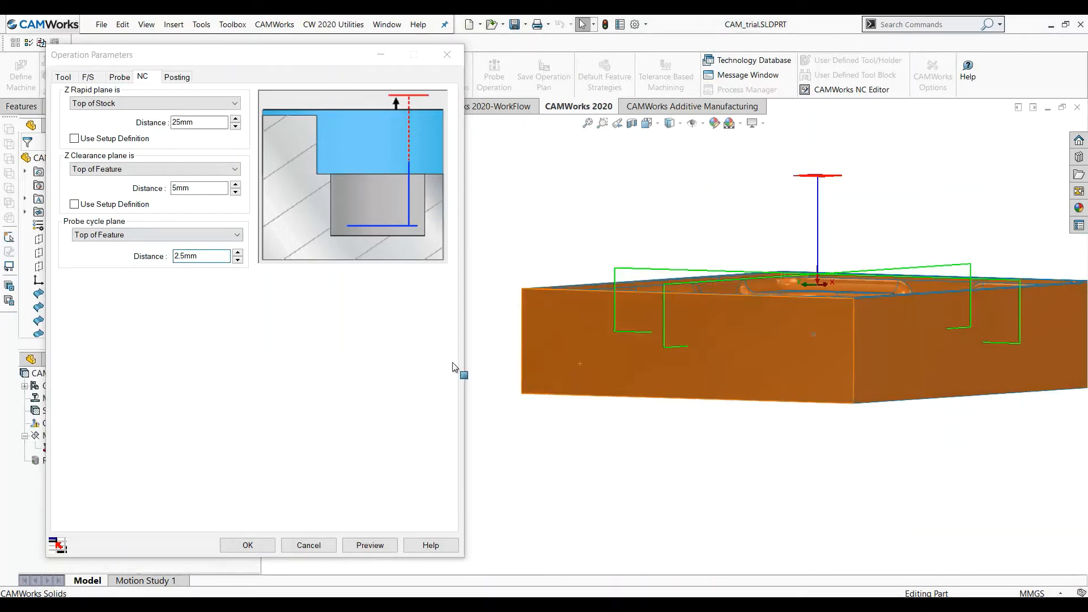
left_click(157, 272)
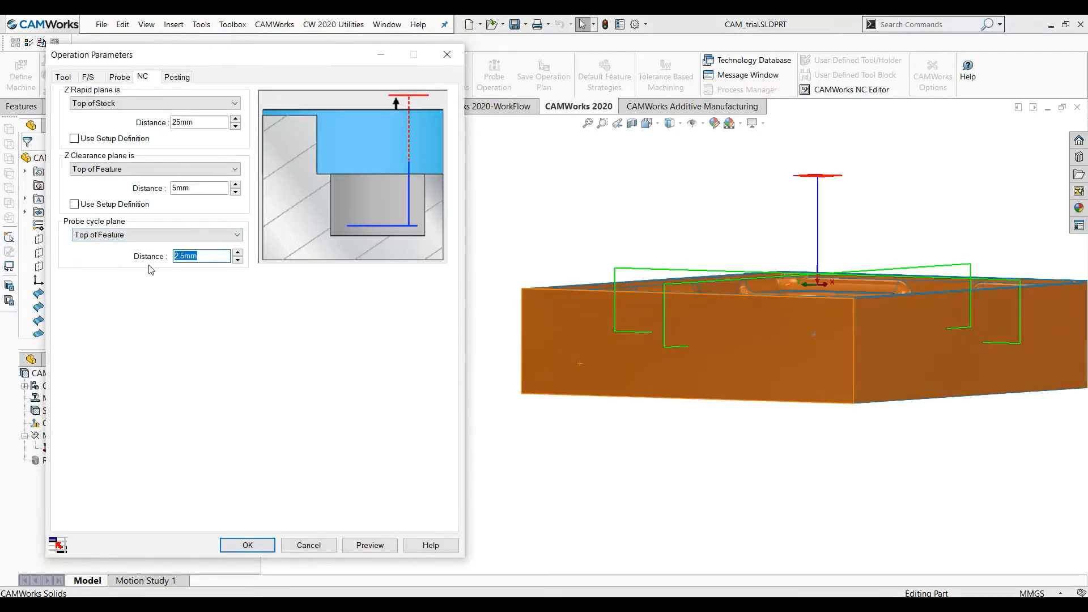
left_click(540, 202)
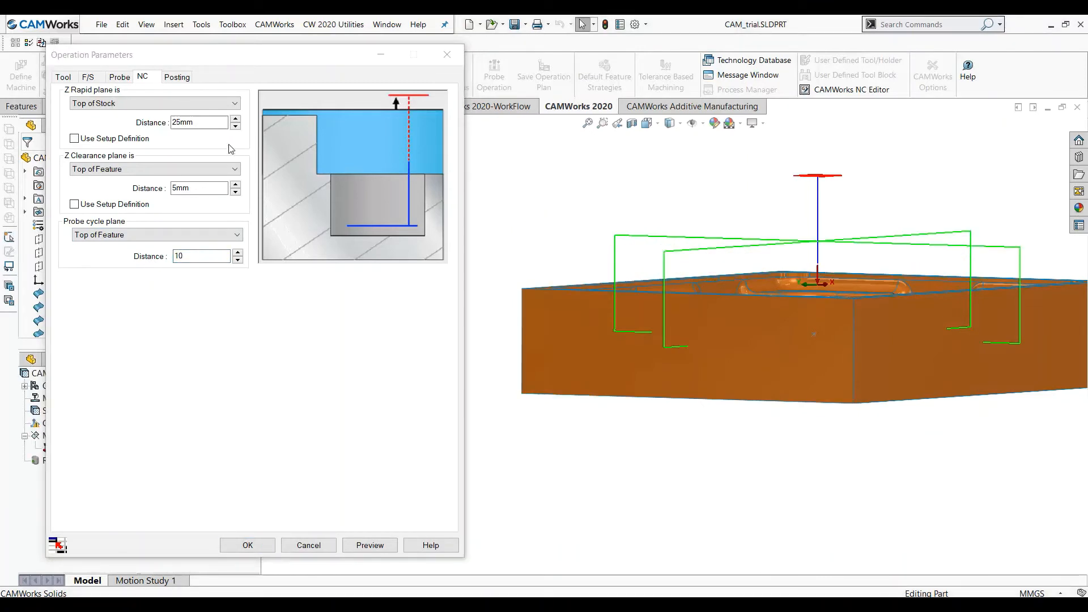
- Set the Z rapid plane distance to 50 mm above the top of the stock
left_click(200, 128)
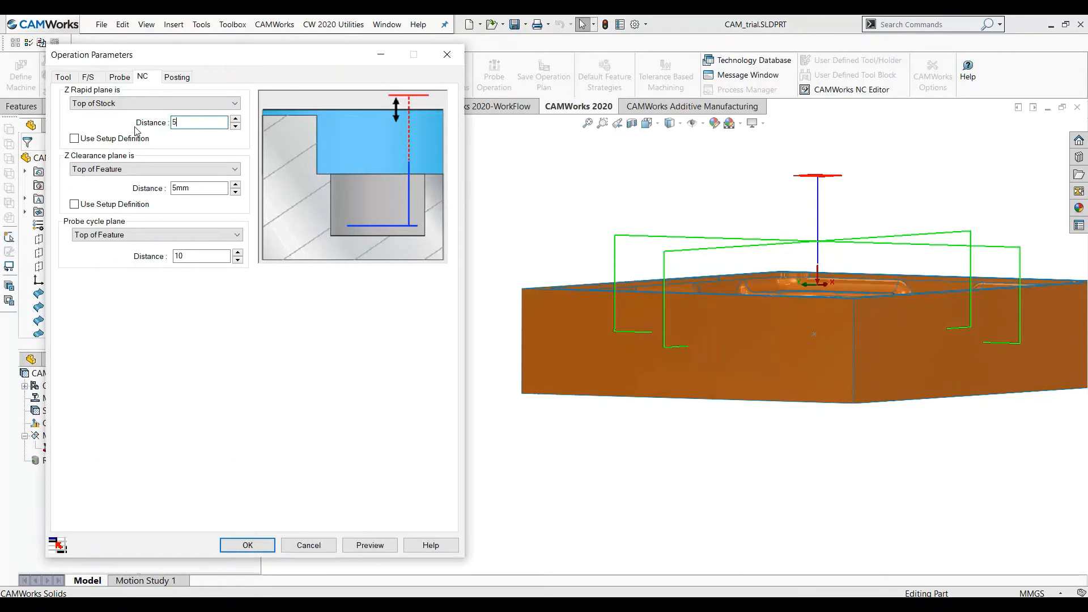
type("50")
left_click(591, 190)
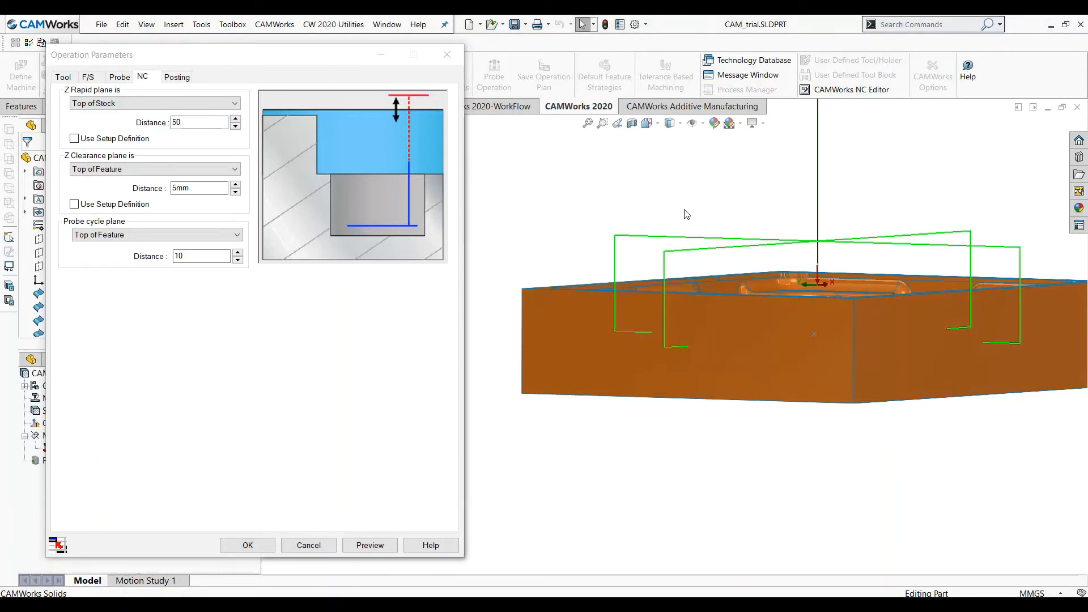
middle_click_drag(708, 211, 693, 230)
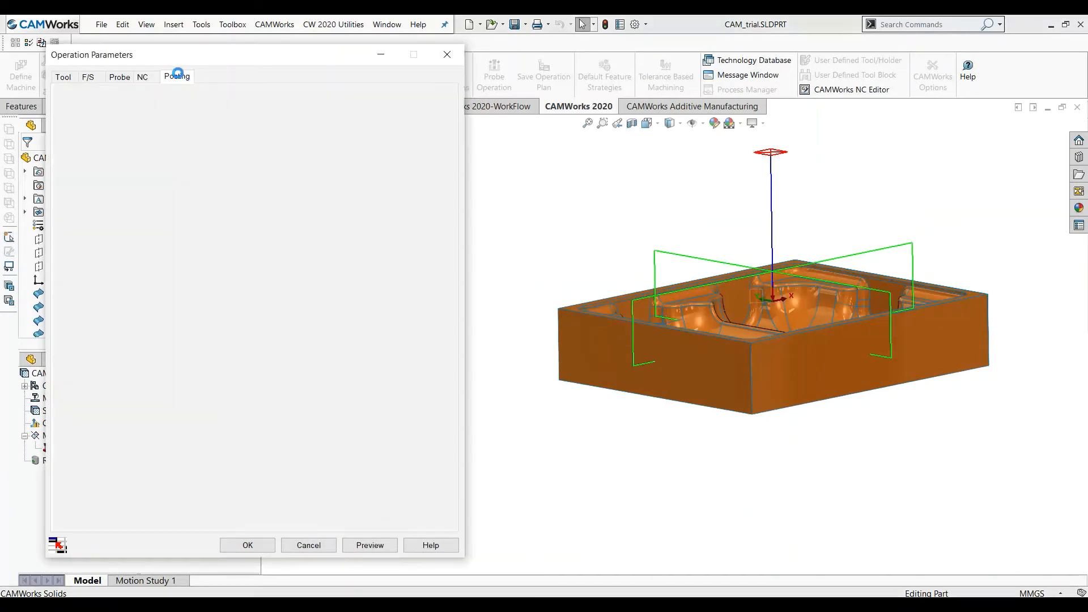
- Switch the coolant to Off in the posting parameters and try to accept the operation parameters
left_click(177, 76)
left_click(254, 145)
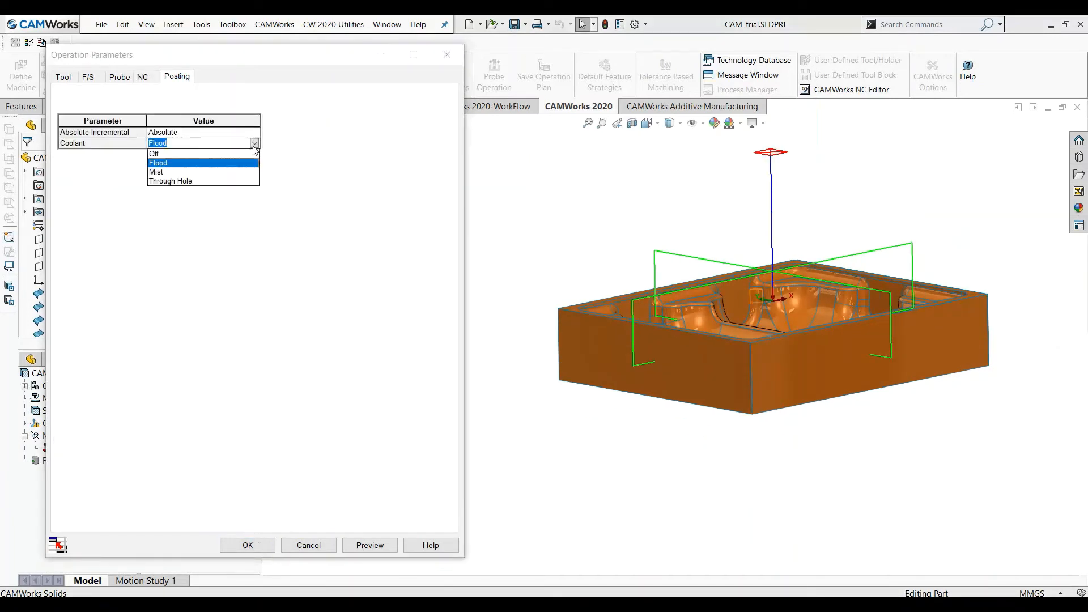
left_click(161, 153)
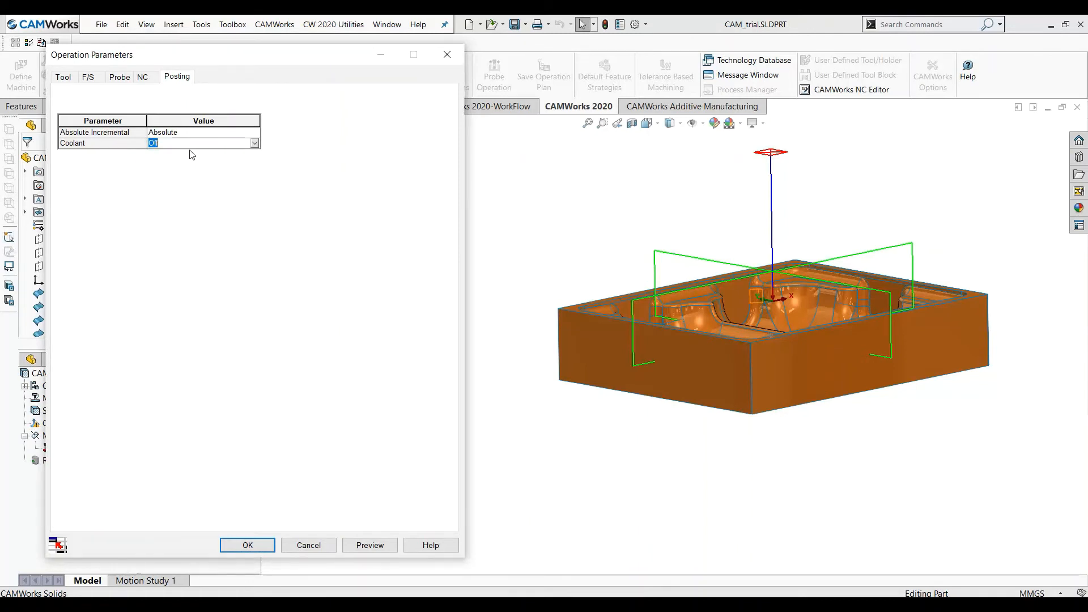
left_click(258, 543)
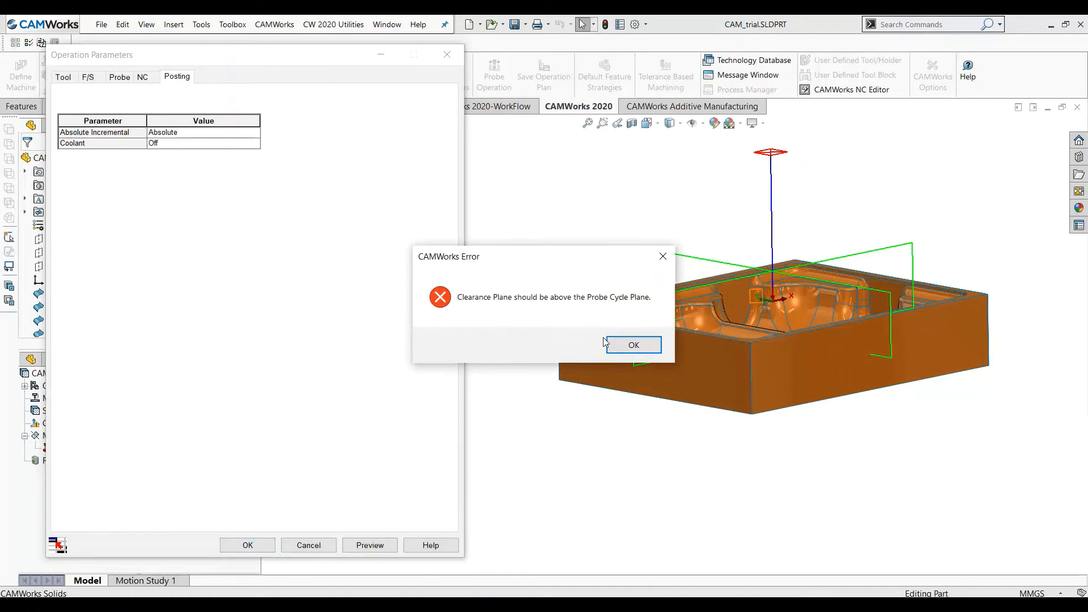
left_click(611, 342)
- Reference the Z clearance plane to Top of Stock, preview the probe toolpath and try to accept the parameters
left_click(144, 77)
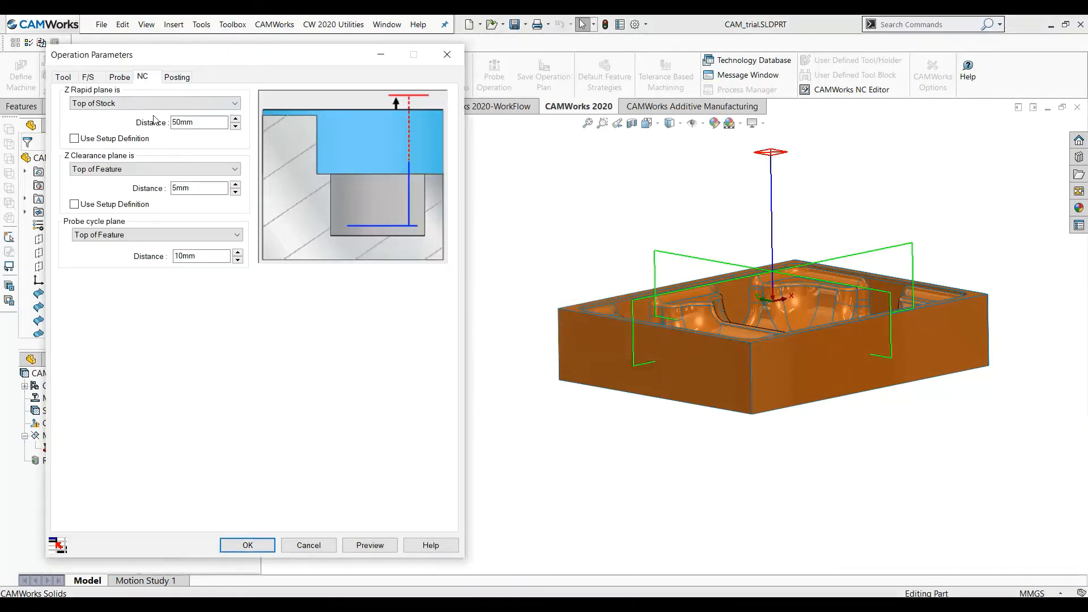
left_click(195, 174)
left_click(195, 175)
left_click(195, 173)
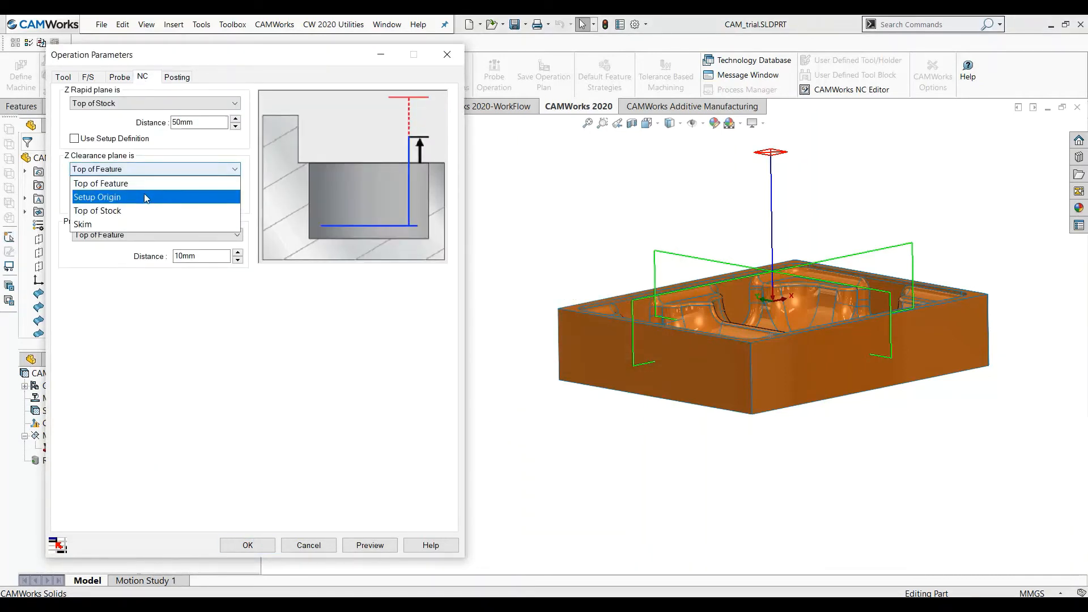
left_click(145, 197)
left_click(370, 544)
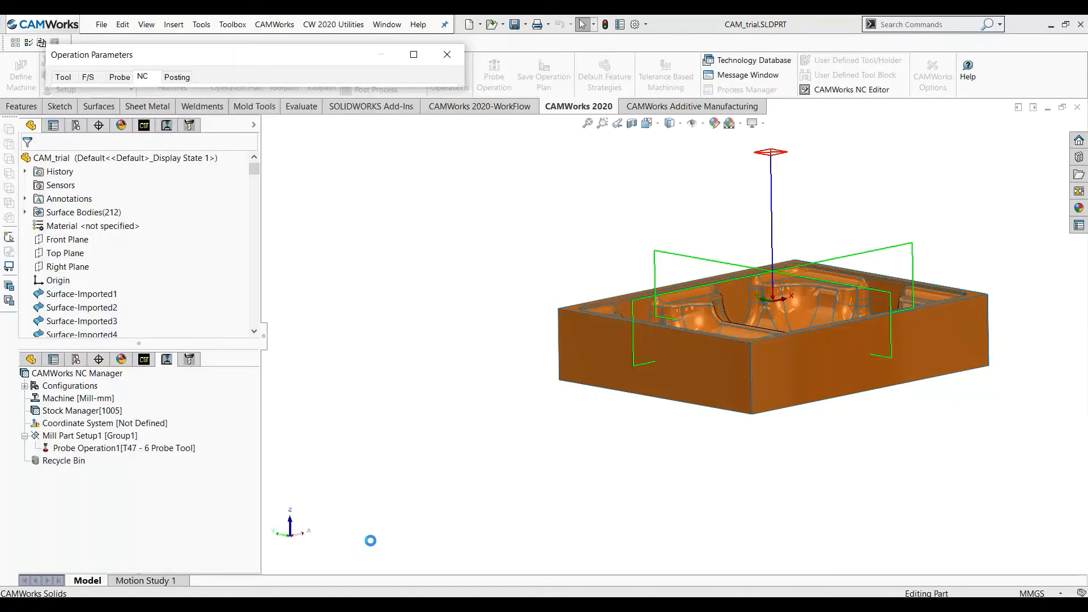
left_click(447, 54)
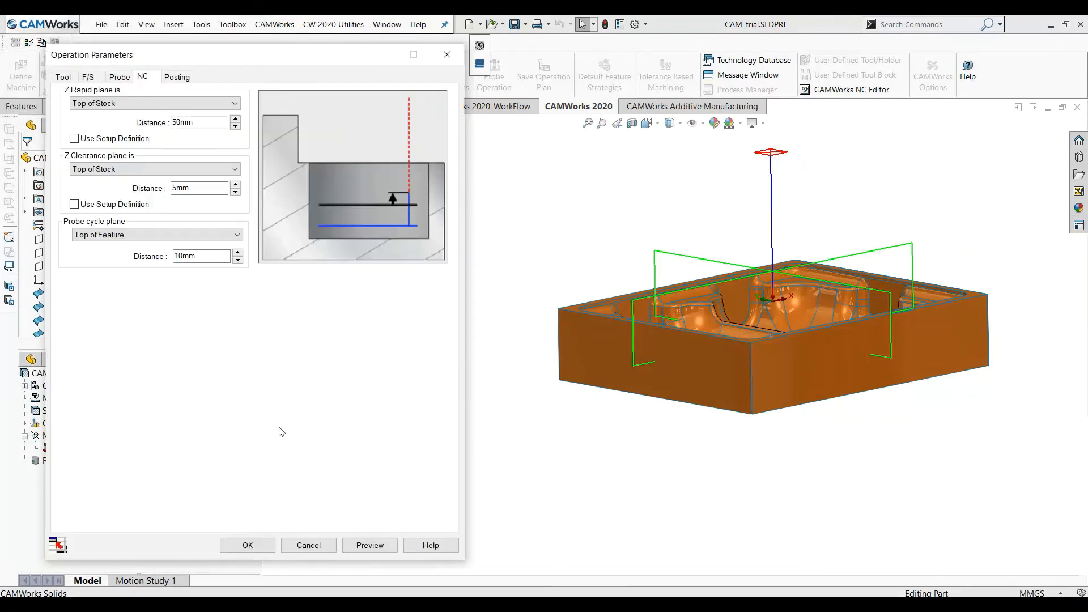
left_click(245, 545)
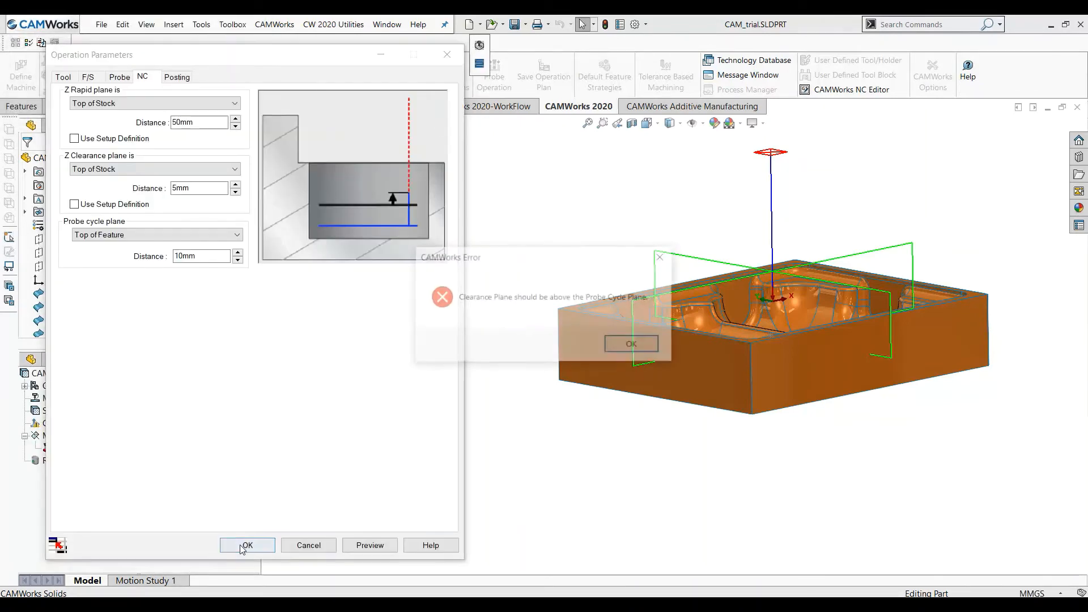
left_click(621, 348)
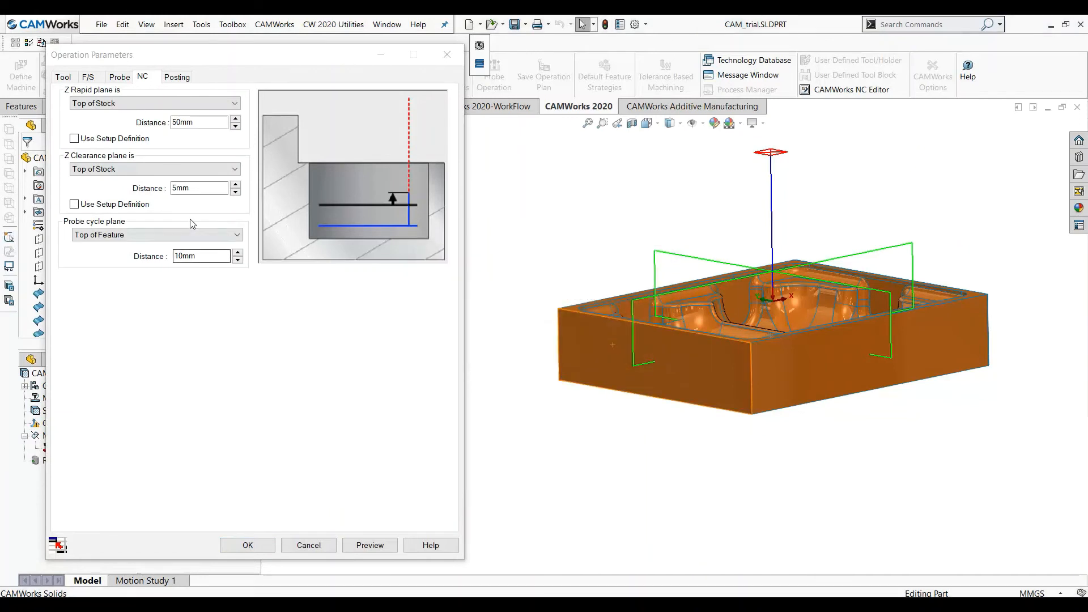
- Change the Z clearance plane distance above the top of stock, preview the probe toolpath and accept the operation parameters
left_click(203, 191)
left_click(202, 193)
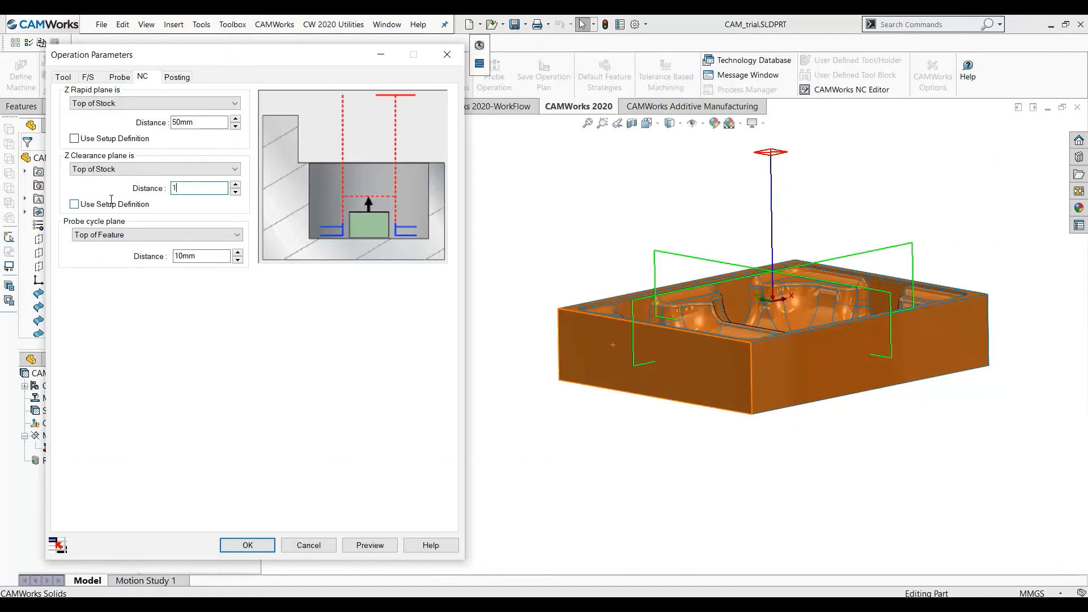
left_click(370, 545)
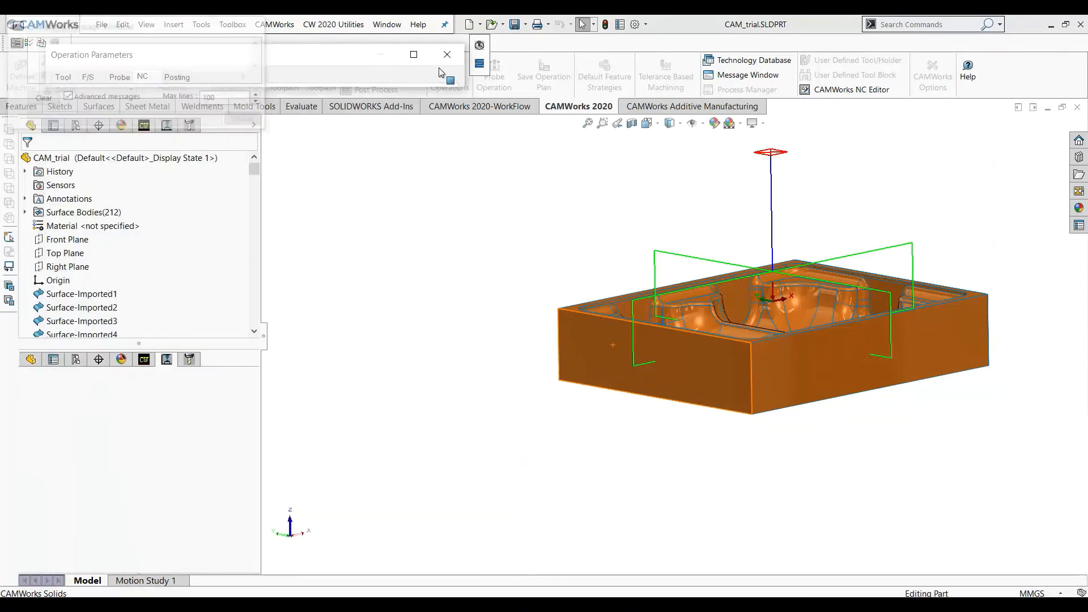
left_click(253, 544)
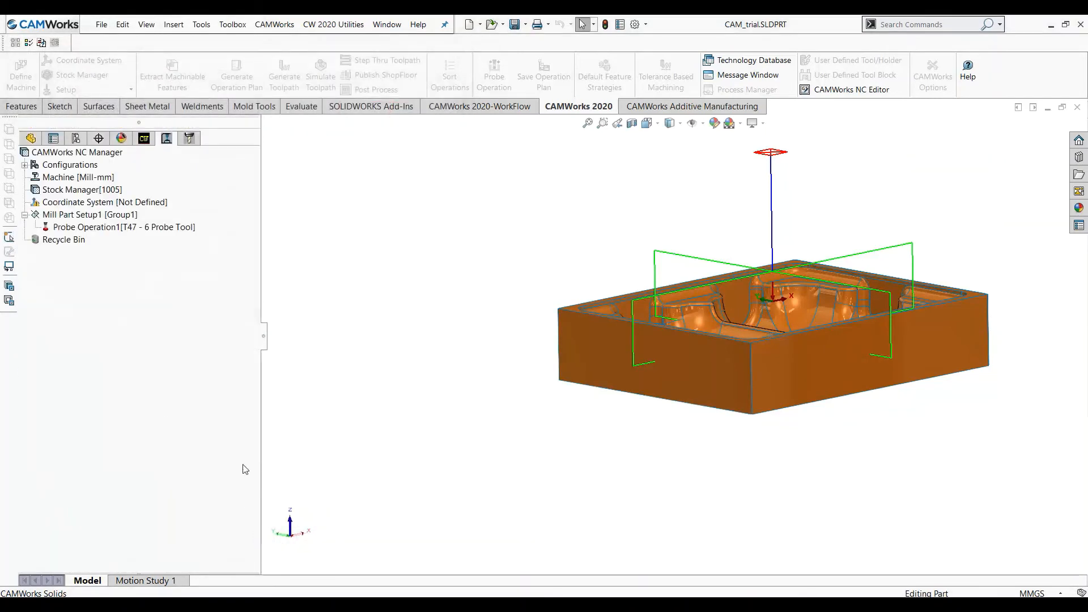
- Run the toolpath simulation of Probe Operation1 and close it
right_click(179, 225)
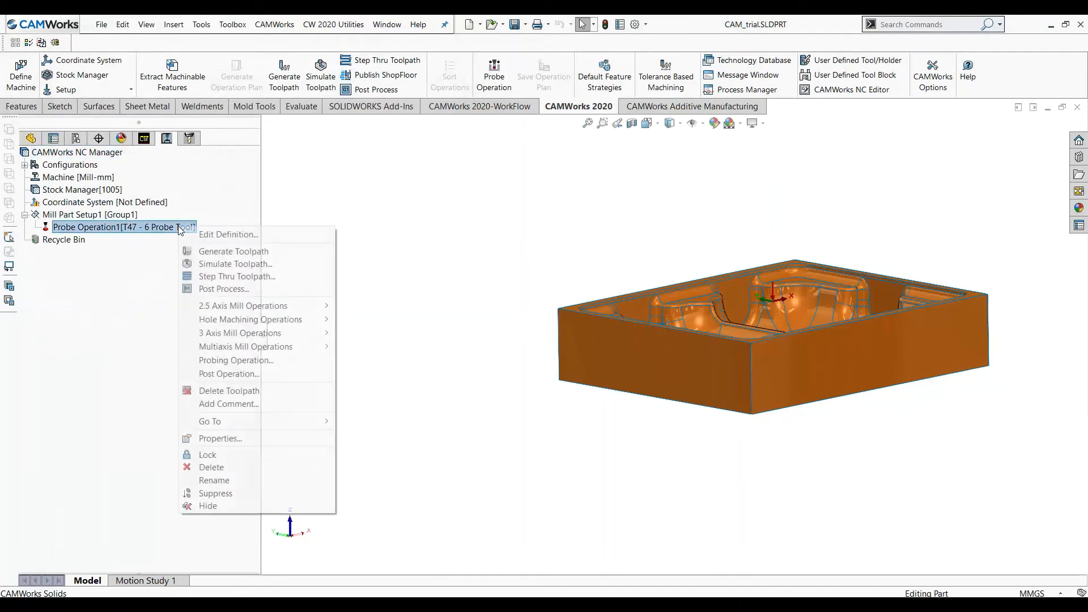
left_click(233, 263)
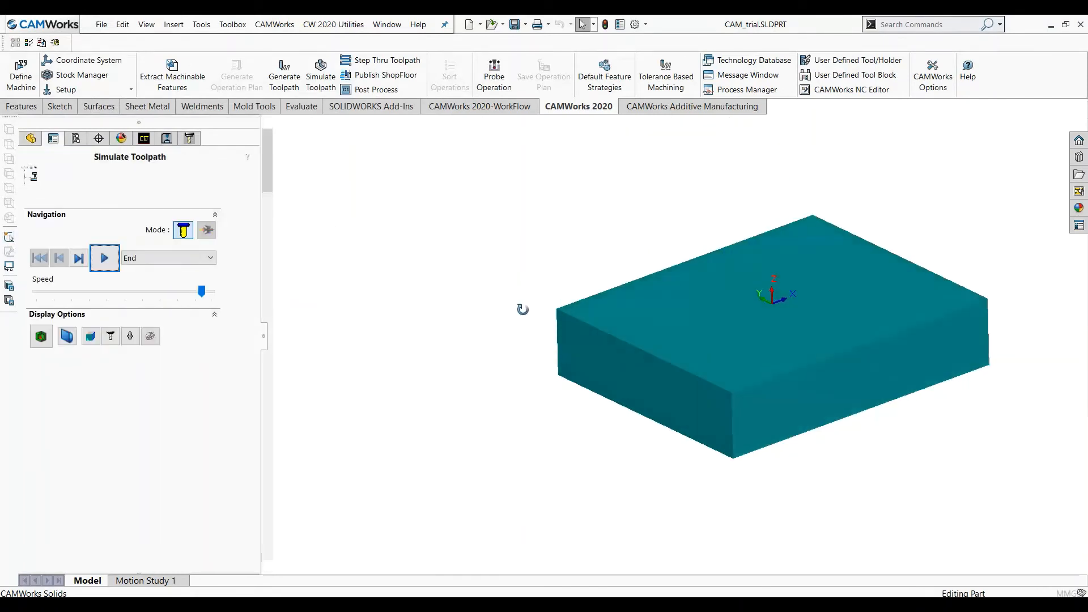
left_click(104, 265)
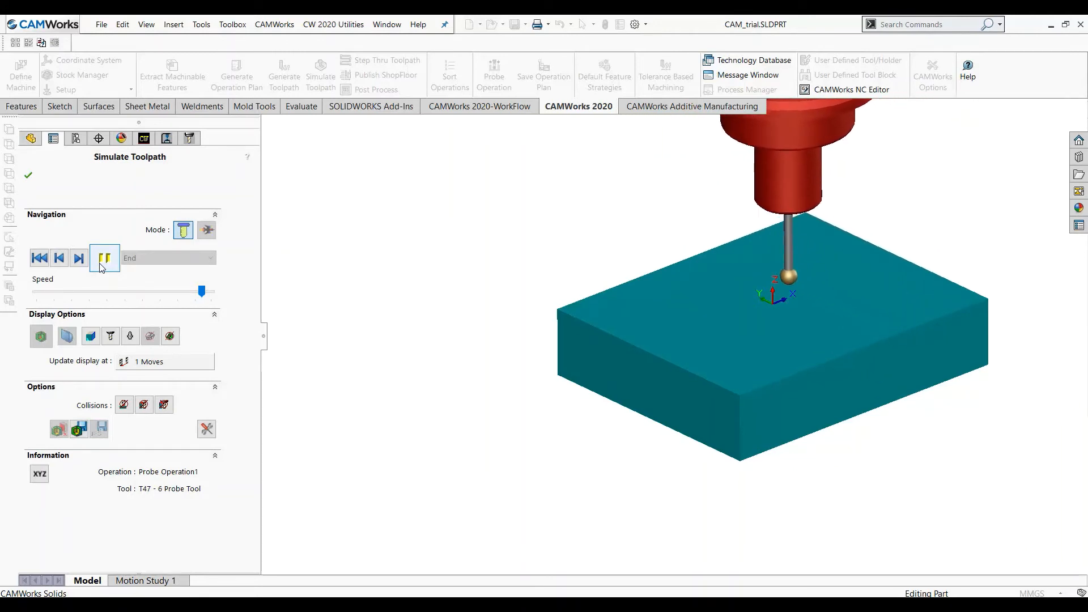
left_click(27, 175)
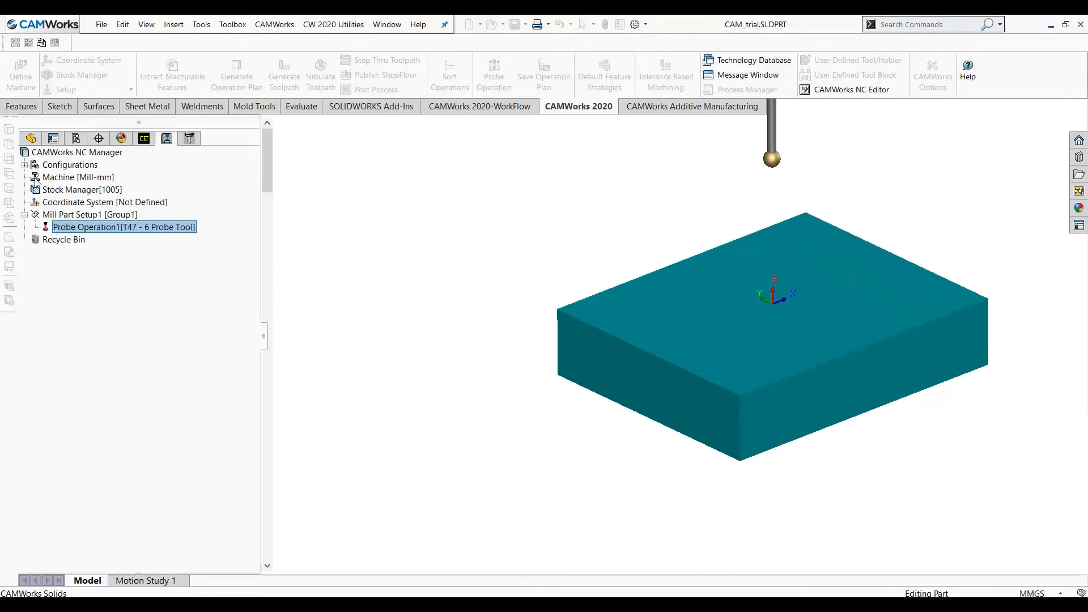
- Create a second probing operation under Mill Part Setup1 using the T47 - 6 Probe Tool from the toolcrib
right_click(110, 216)
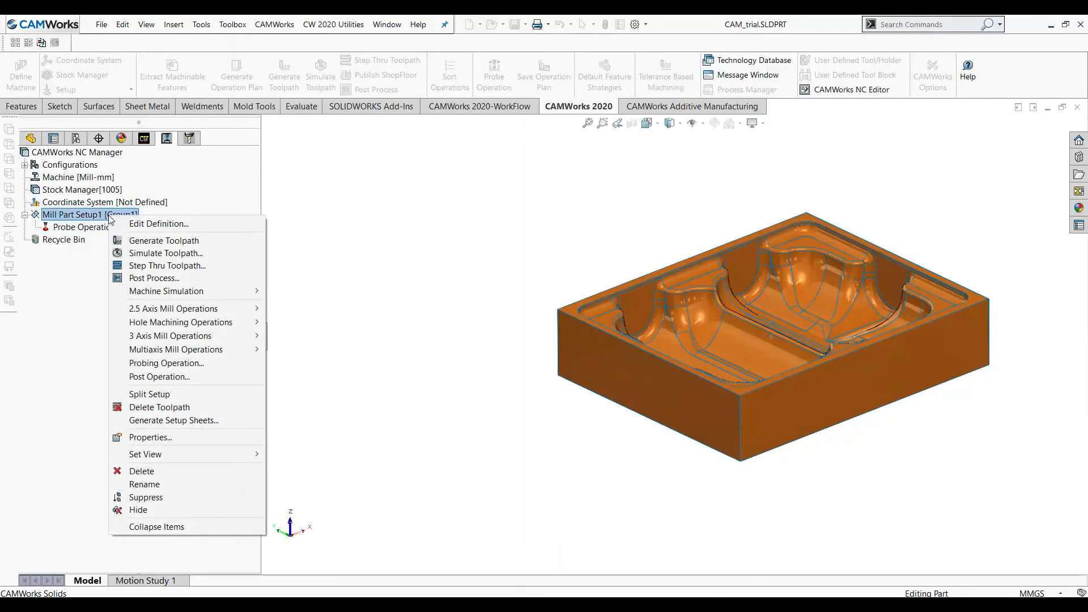
left_click(374, 244)
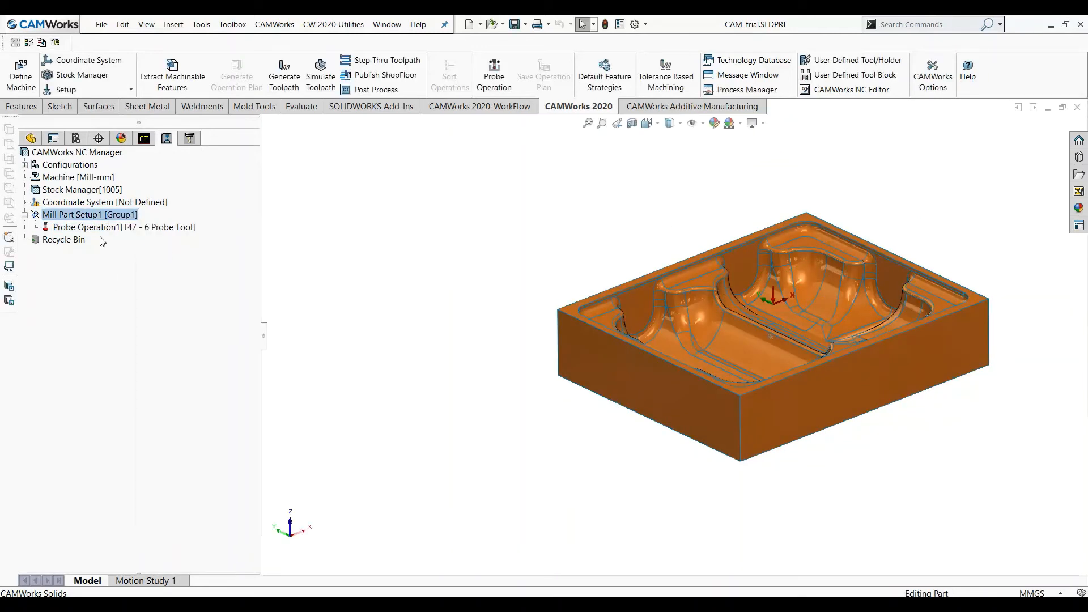
right_click(120, 214)
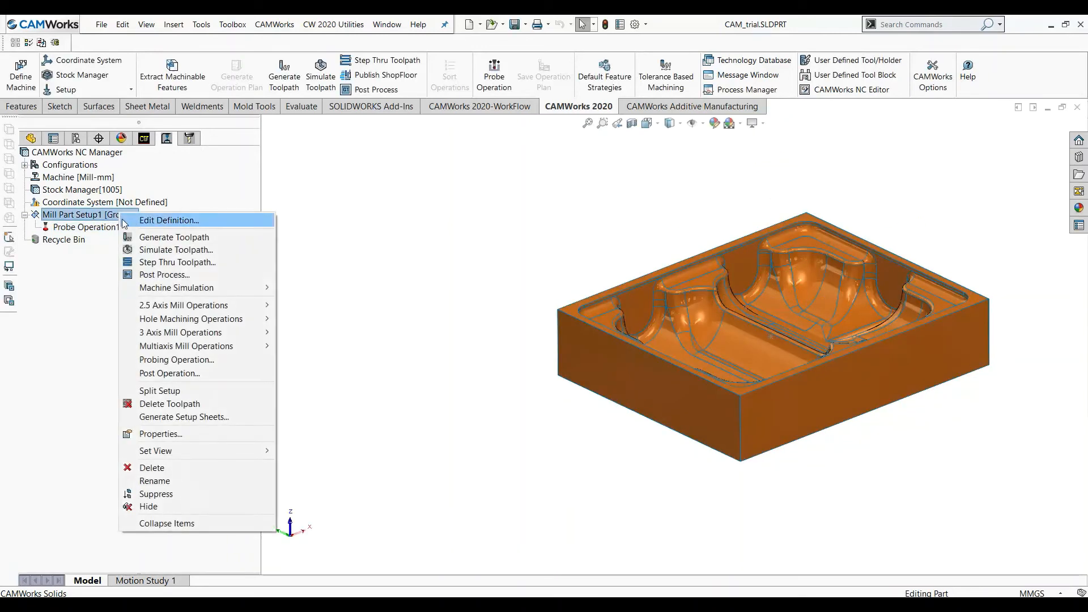
left_click(165, 361)
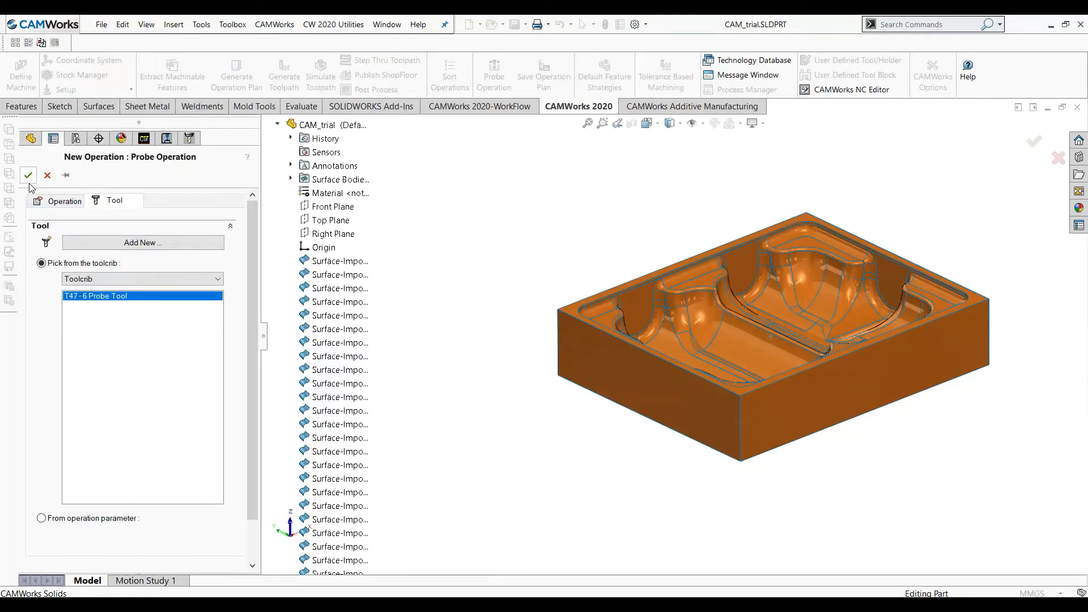
left_click(28, 176)
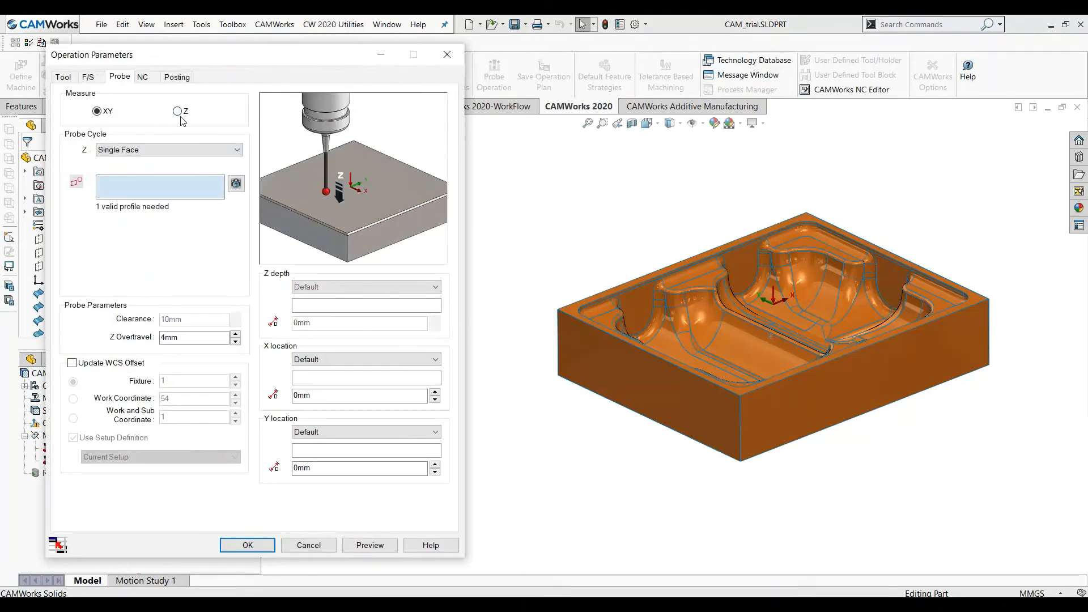
- Set the probe to measure Z with the Single Face cycle on the stock's +Z face, change the Z overtravel and accept the parameters
left_click(178, 111)
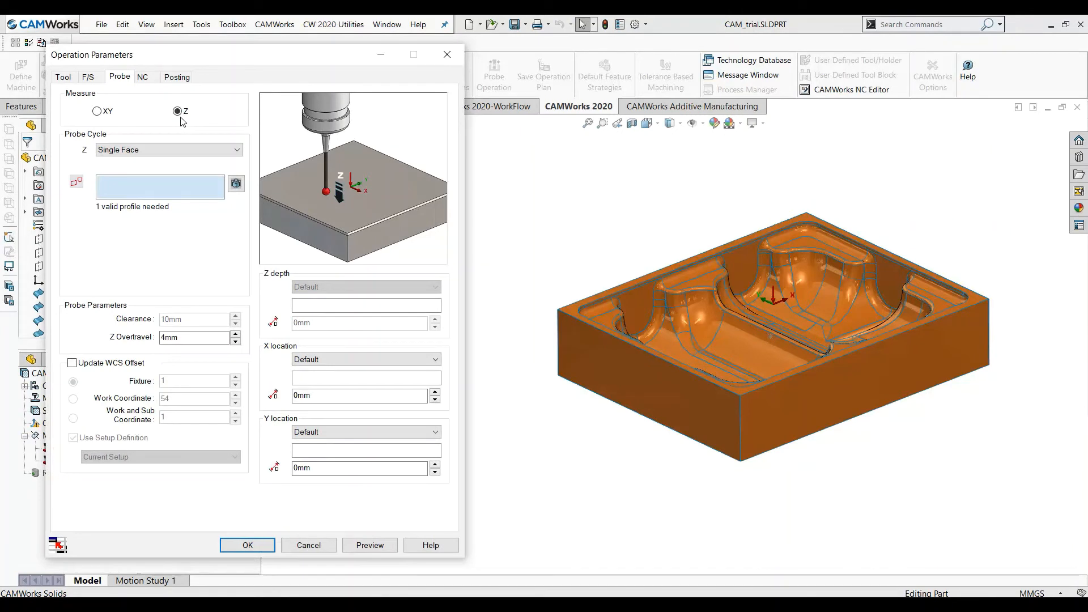
left_click(236, 183)
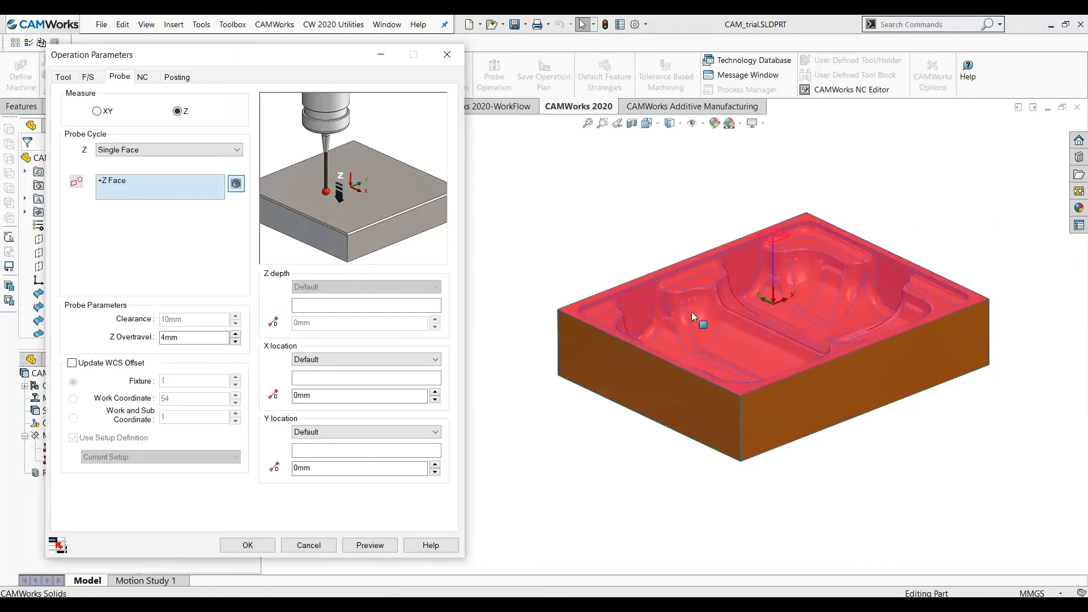
left_click(193, 338)
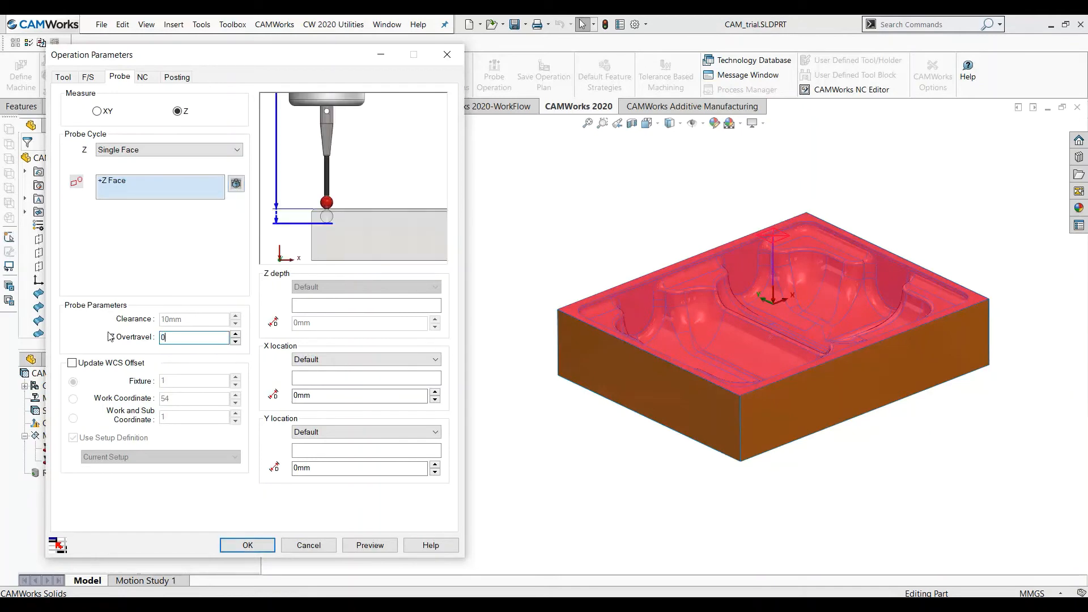
left_click(244, 545)
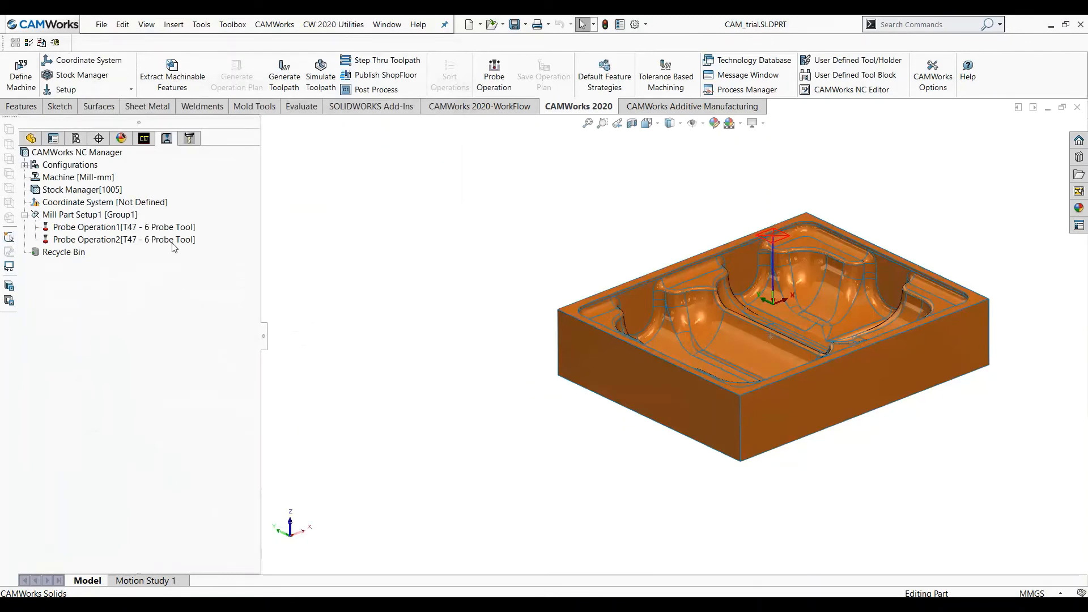
- Simulate the toolpaths of both probe operations on the mold block and close the simulation
left_click(321, 74)
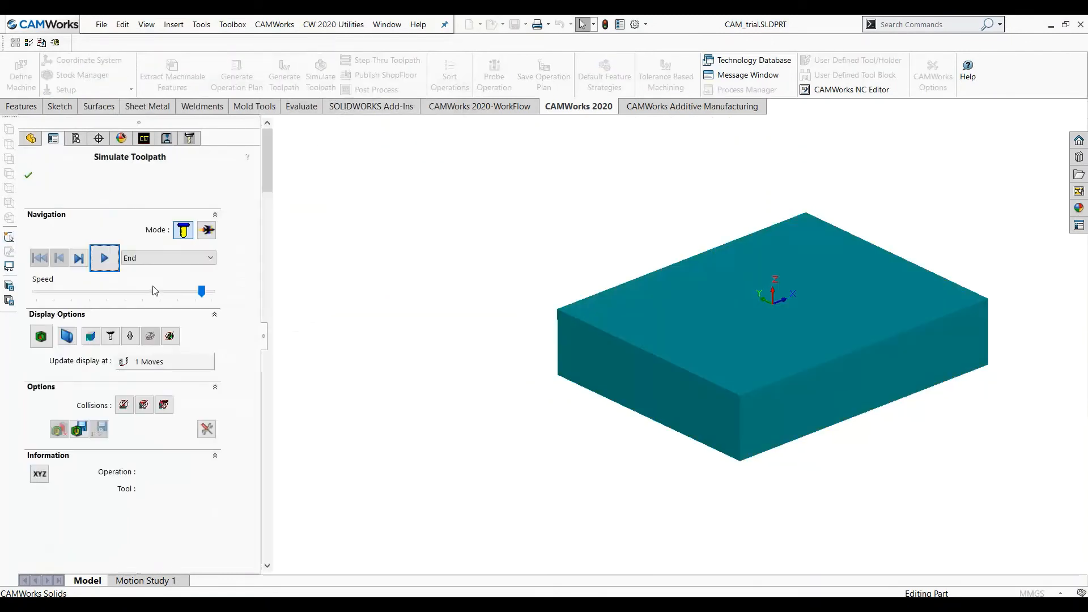
left_click(106, 259)
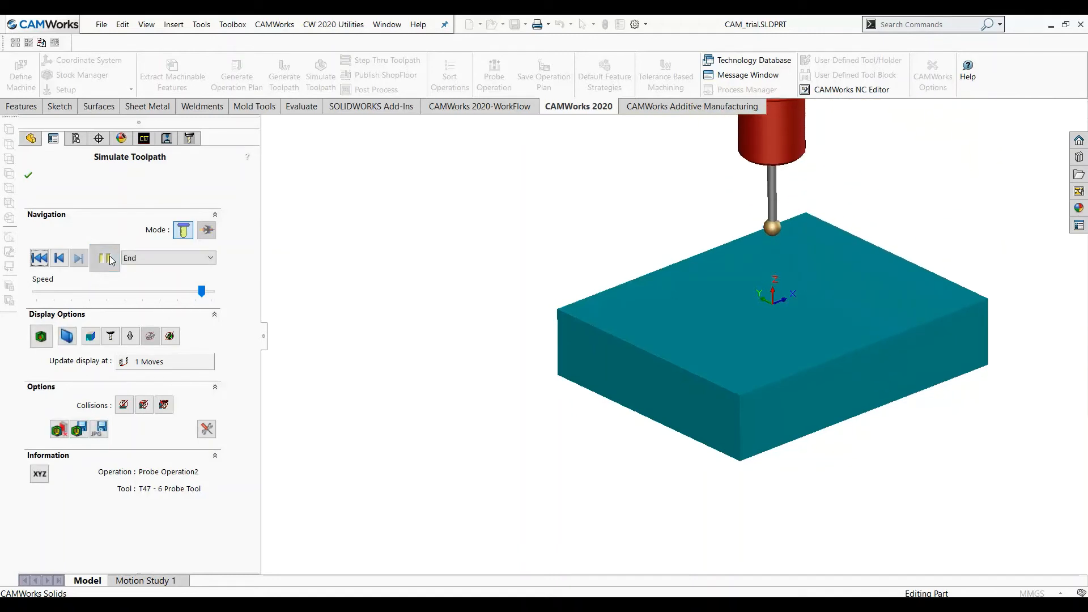
left_click(28, 176)
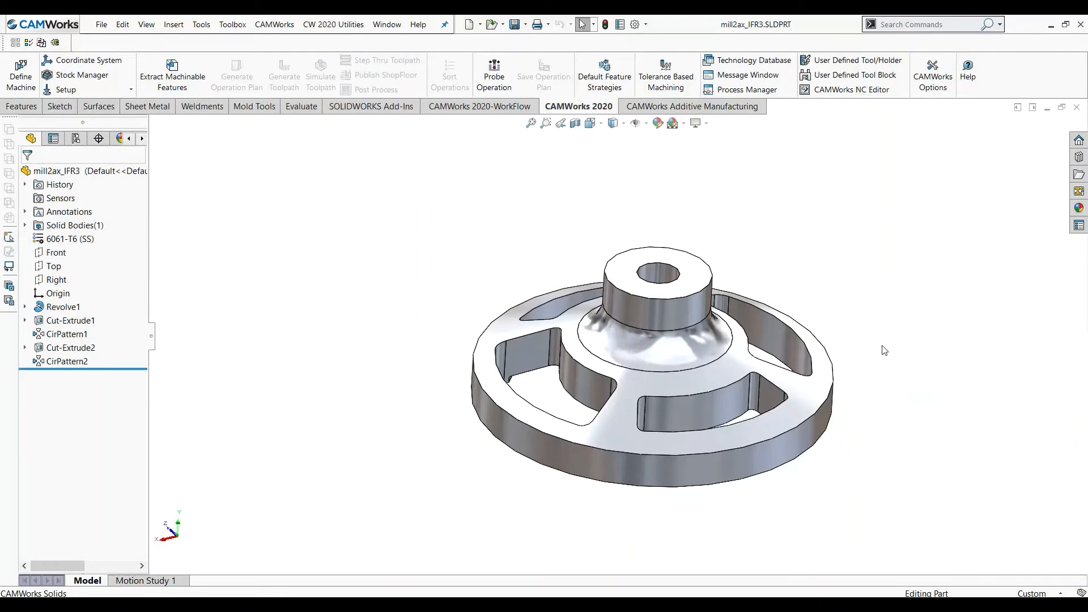
middle_click_drag(884, 351, 877, 350)
left_click_drag(152, 344, 247, 340)
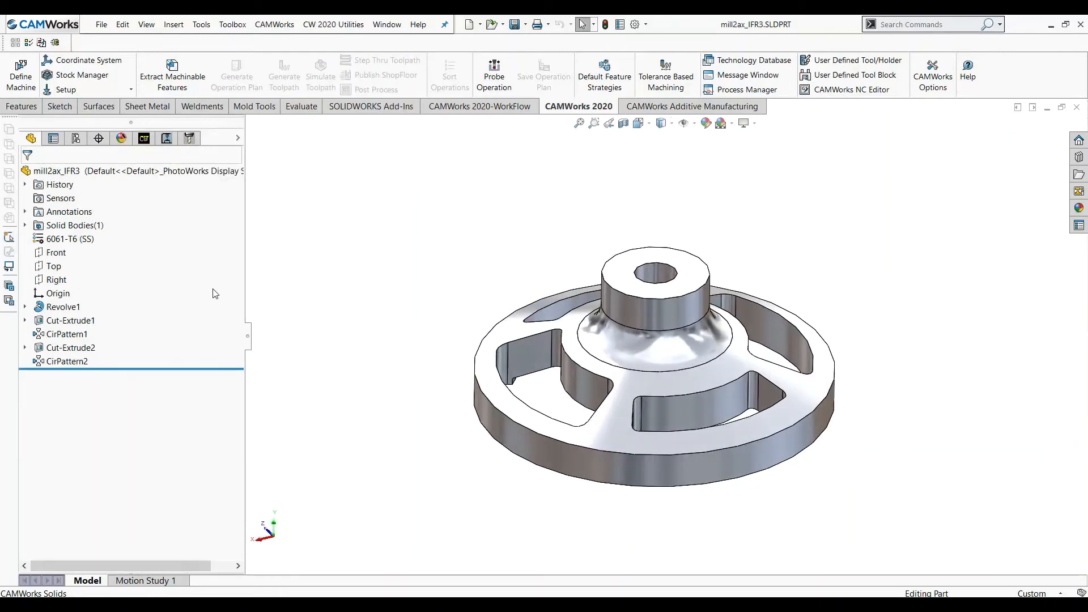
left_click(144, 138)
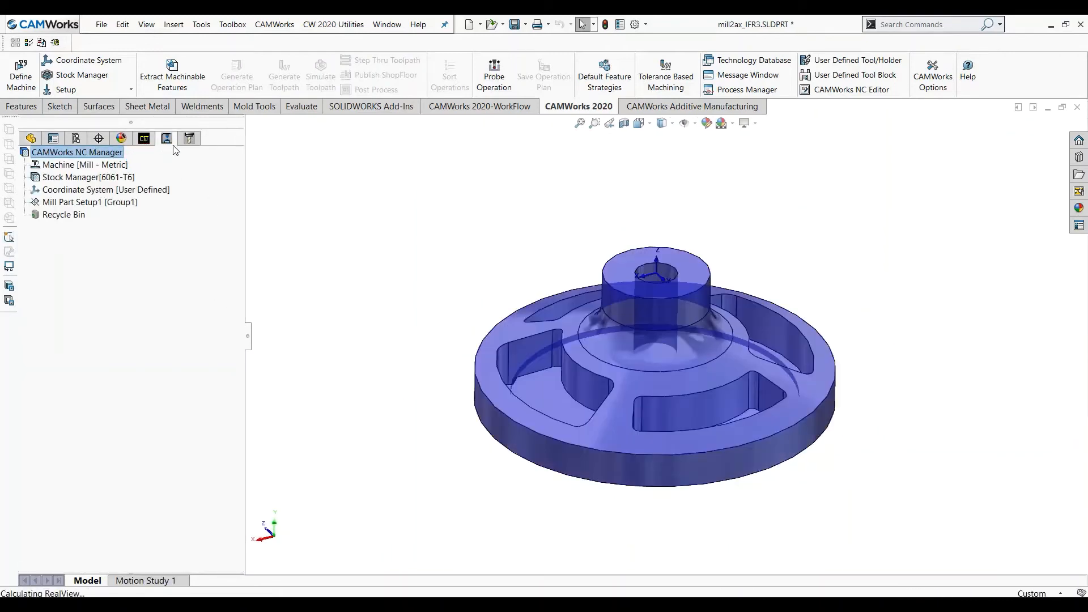
left_click(113, 204)
right_click(113, 206)
left_click(170, 284)
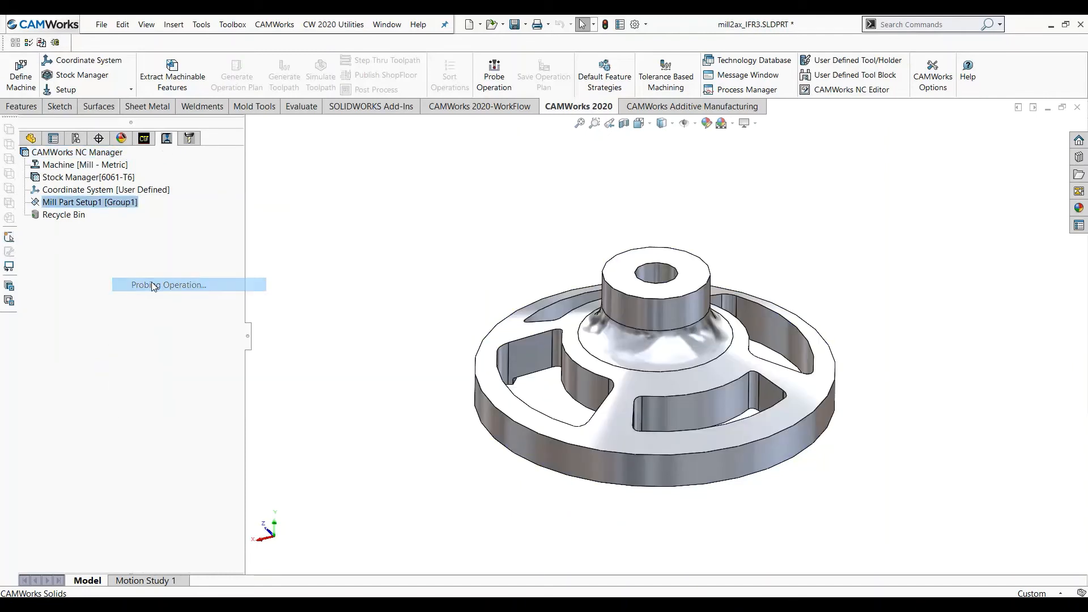
left_click(146, 246)
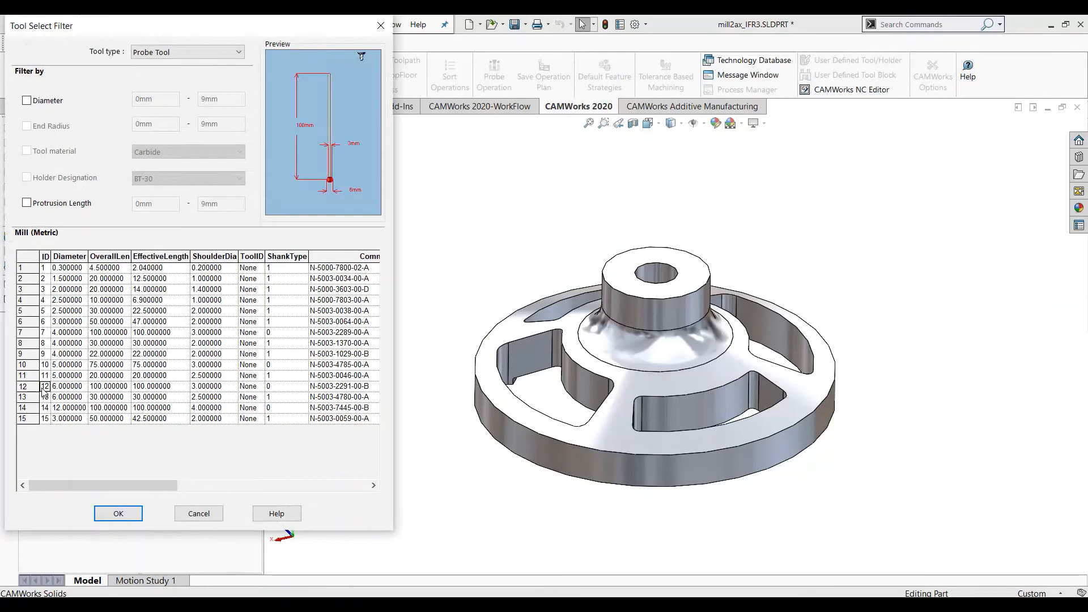
left_click(42, 387)
left_click(113, 512)
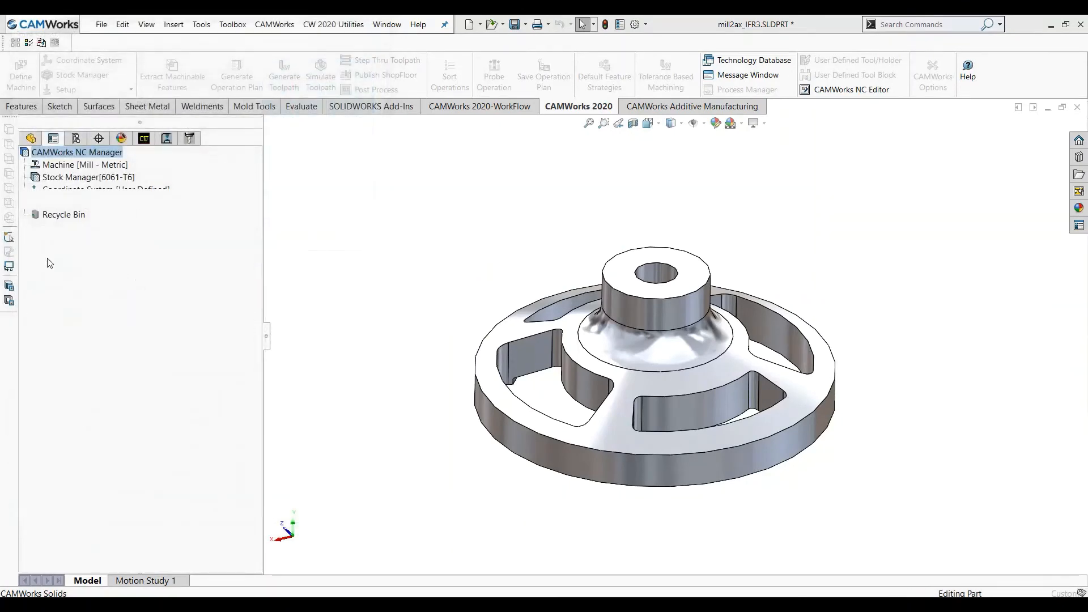
left_click(28, 175)
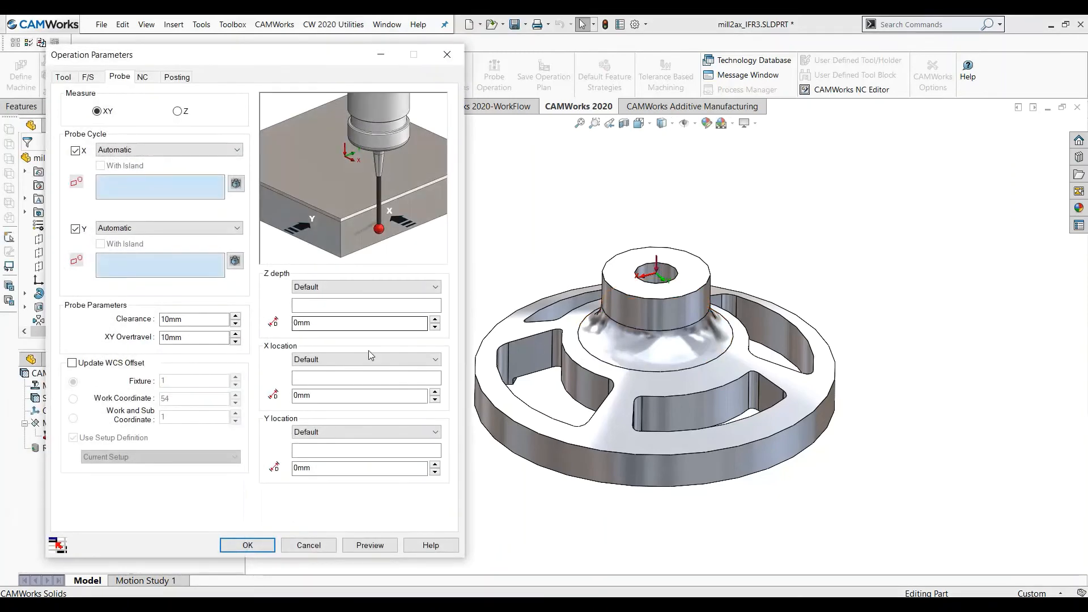
- Assign the stock's +X/-X faces and +Y/-Y faces as Web probe cycles and inspect the previewed probe path around the wheel
left_click(236, 183)
left_click(236, 260)
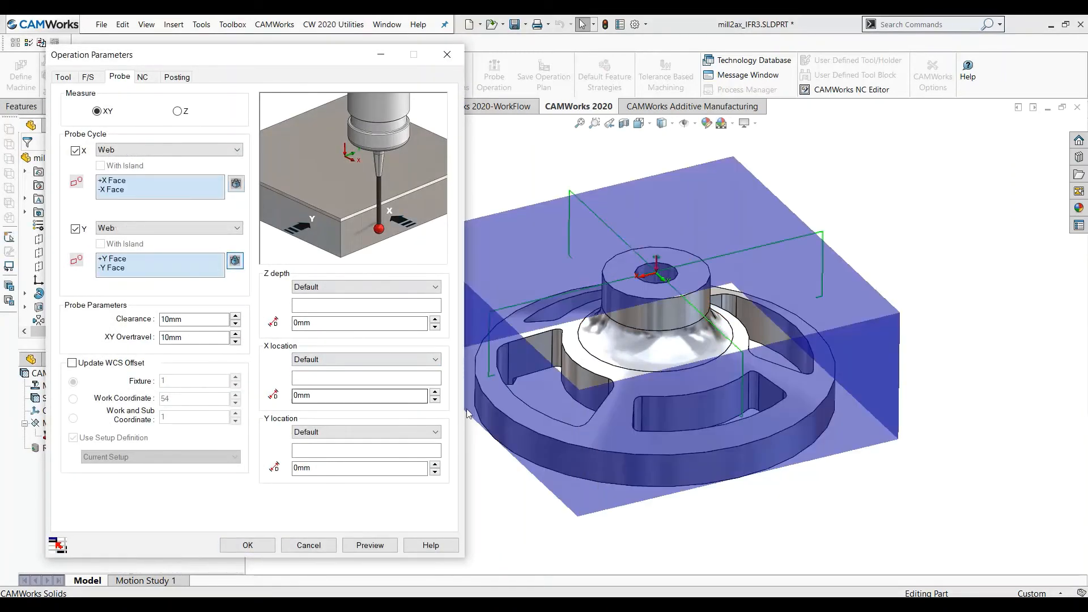
middle_click_drag(825, 372, 878, 381)
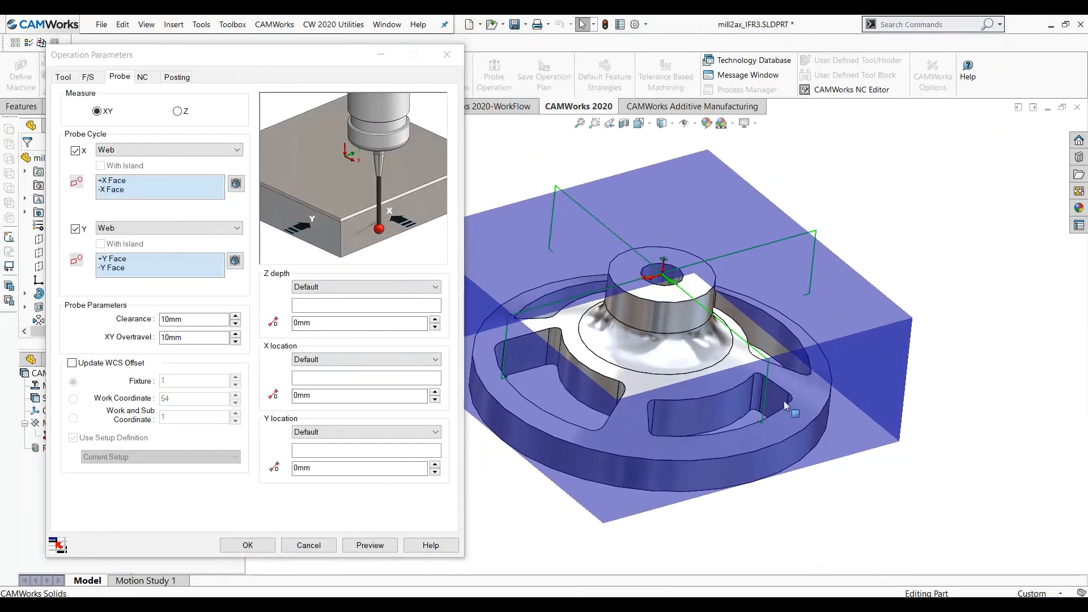
middle_click_drag(674, 440, 677, 392)
scroll(652, 397, "up", 3)
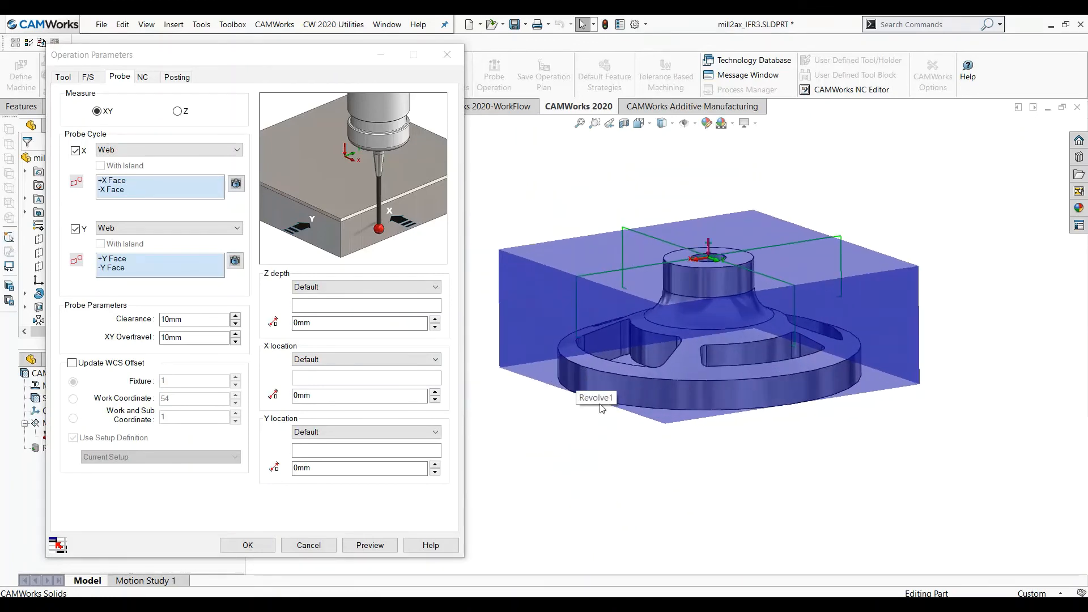
- Offset the probe cycle's X location by 20 mm and its Y location by 20 mm
left_click(436, 392)
left_click(435, 392)
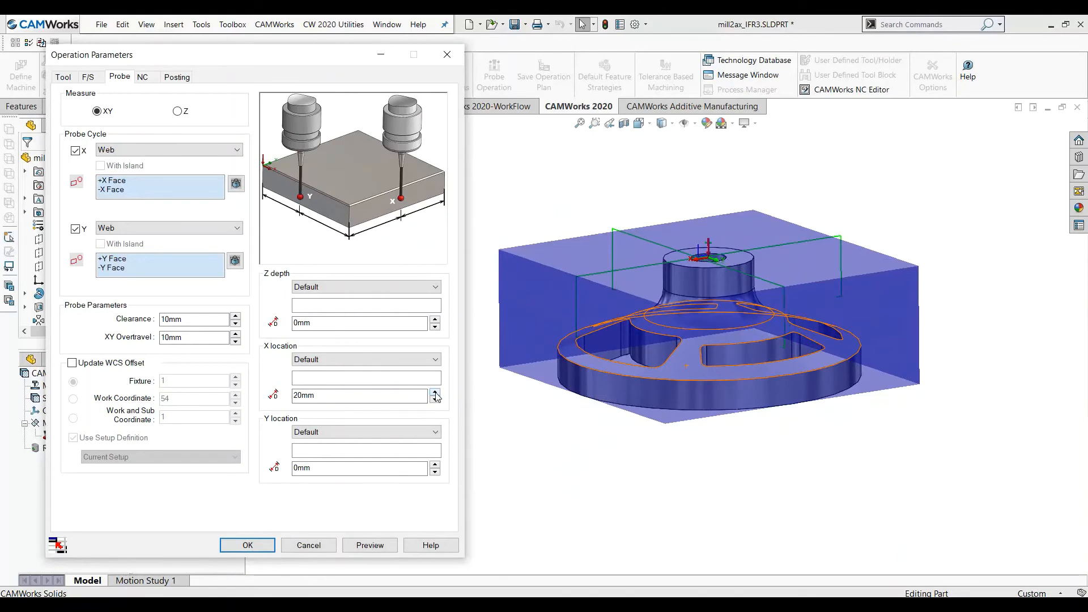
left_click(435, 465)
left_click(435, 465)
left_click(435, 466)
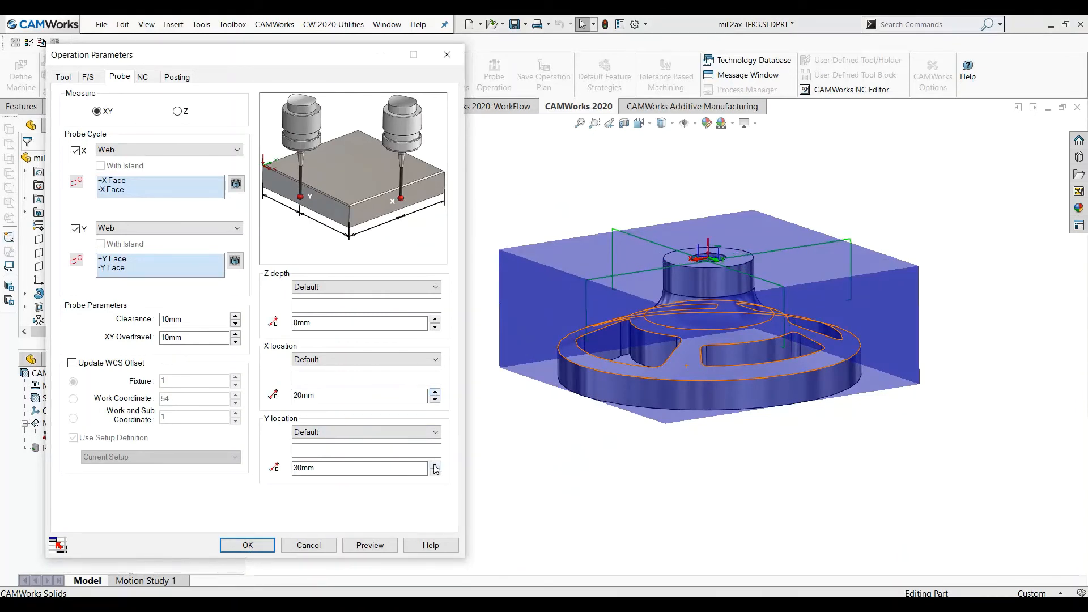
left_click(434, 473)
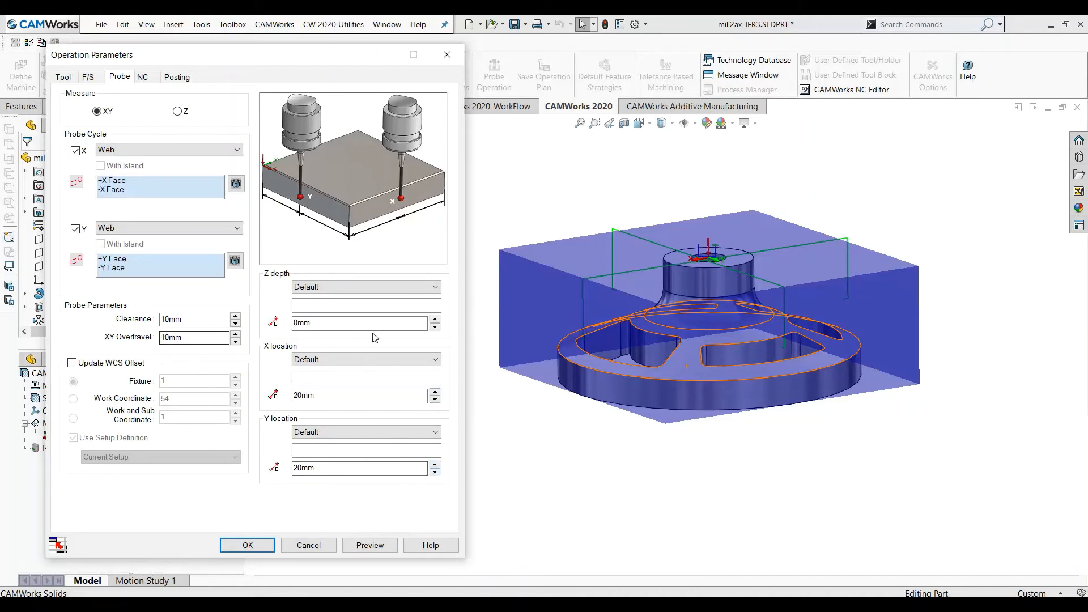
- Increase the probe clearance to 20 mm and the Z depth to 10 mm, checking the path in the front view
middle_click_drag(675, 410, 663, 382)
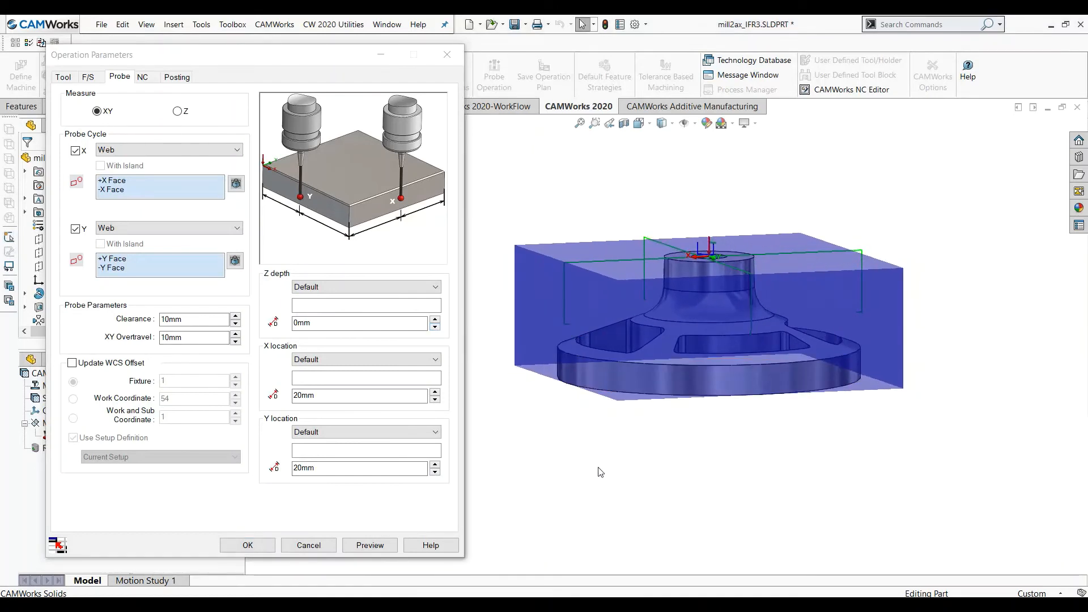
key("ctrl+1")
scroll(567, 351, "down", 4)
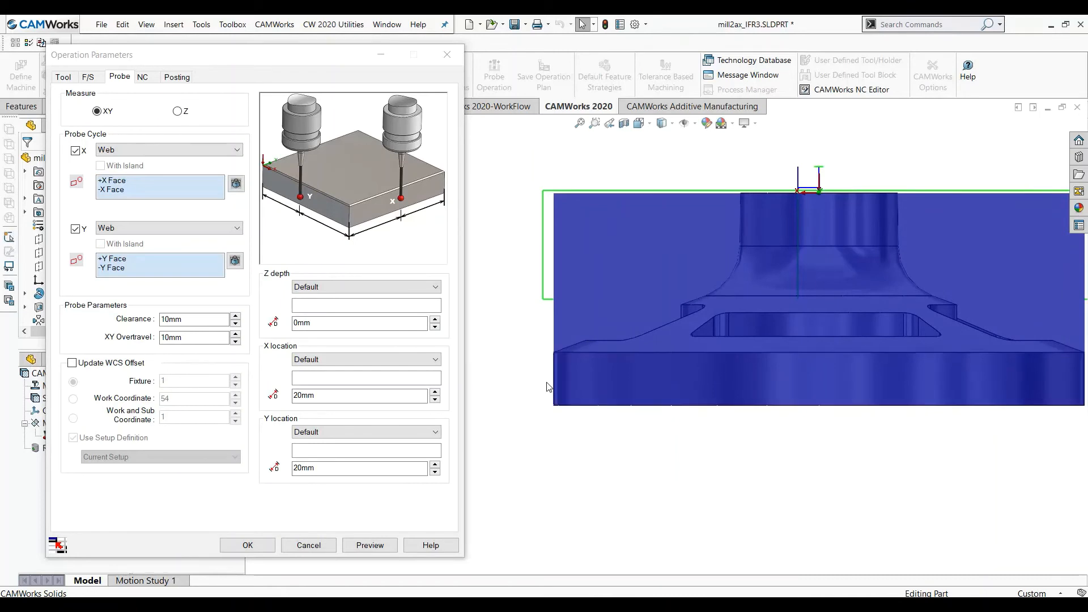
left_click(236, 316)
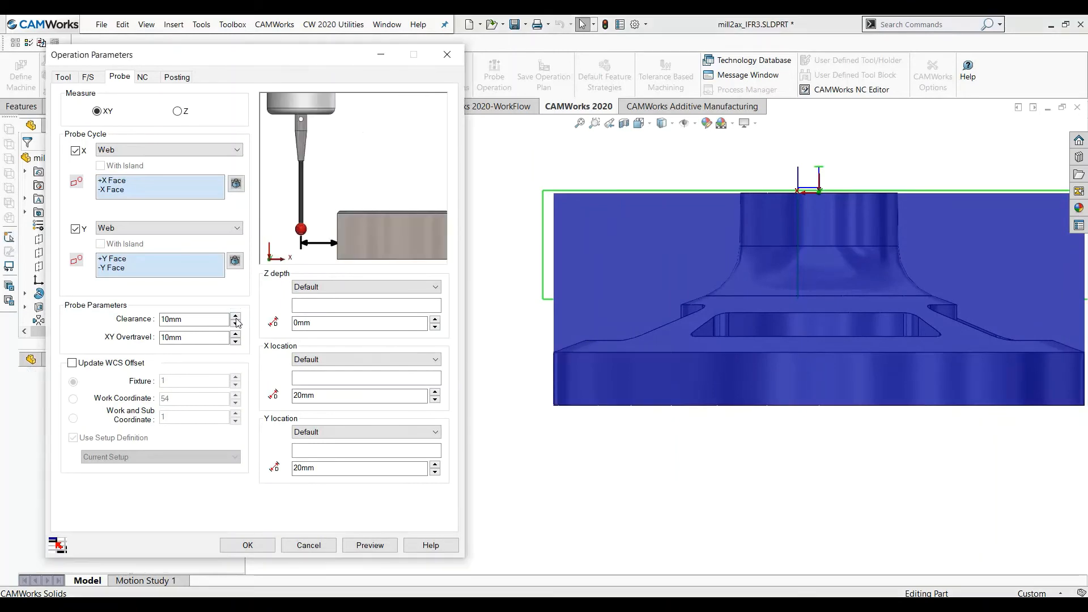
left_click(435, 320)
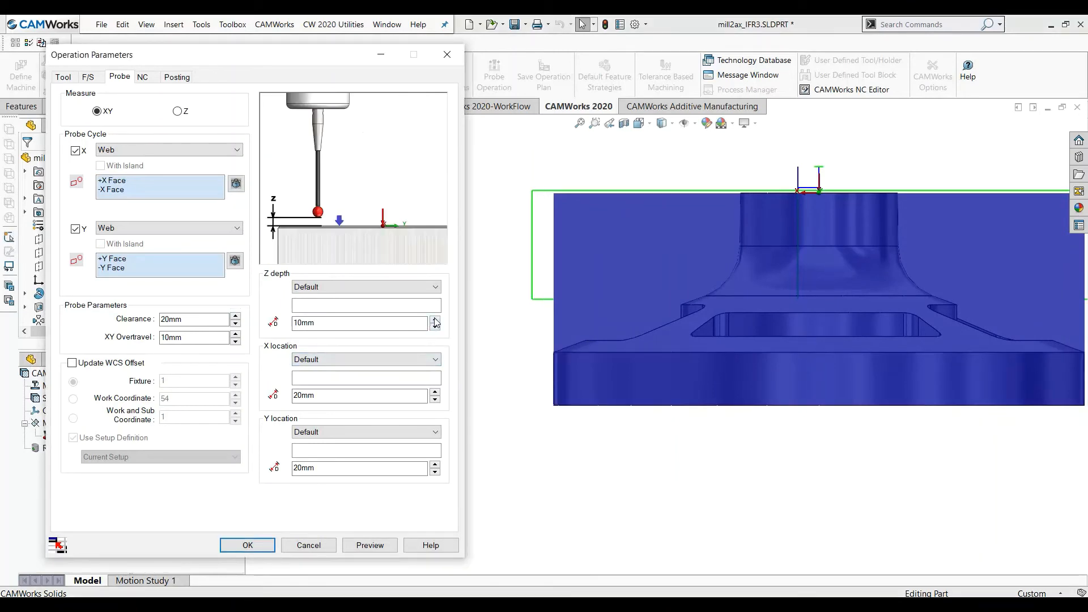
- Set the probe operation's Z depth to -60 mm so the path drops beside the wheel's outer rim
left_click(436, 327)
left_click(436, 327)
left_click(436, 327)
left_click(436, 327)
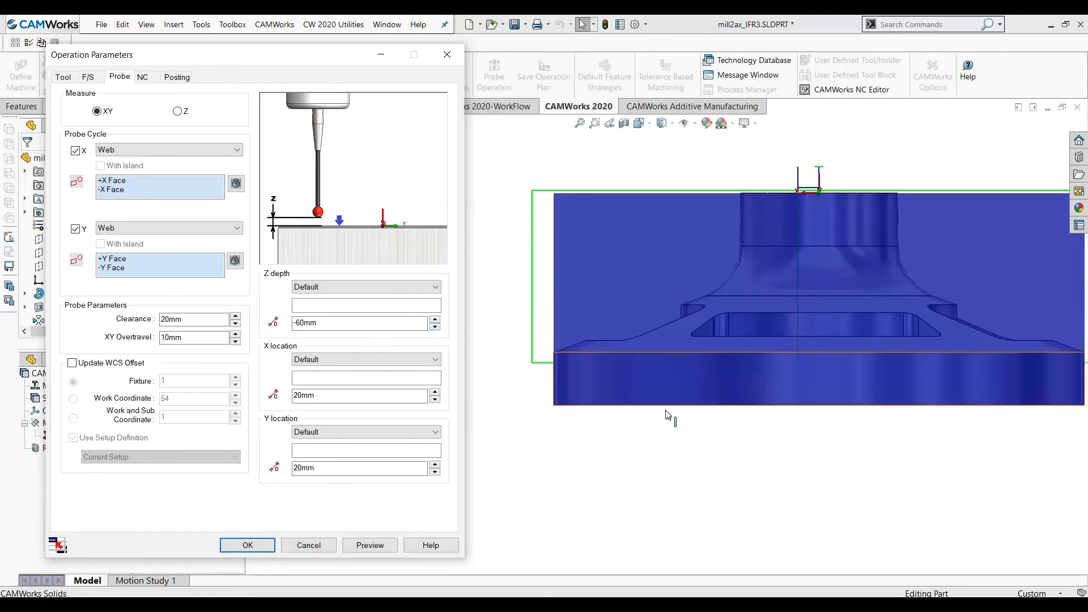
- Set the Z rapid plane distance to 50, the Z clearance plane distance to 40 and the probe cycle plane distance to 15
left_click(143, 77)
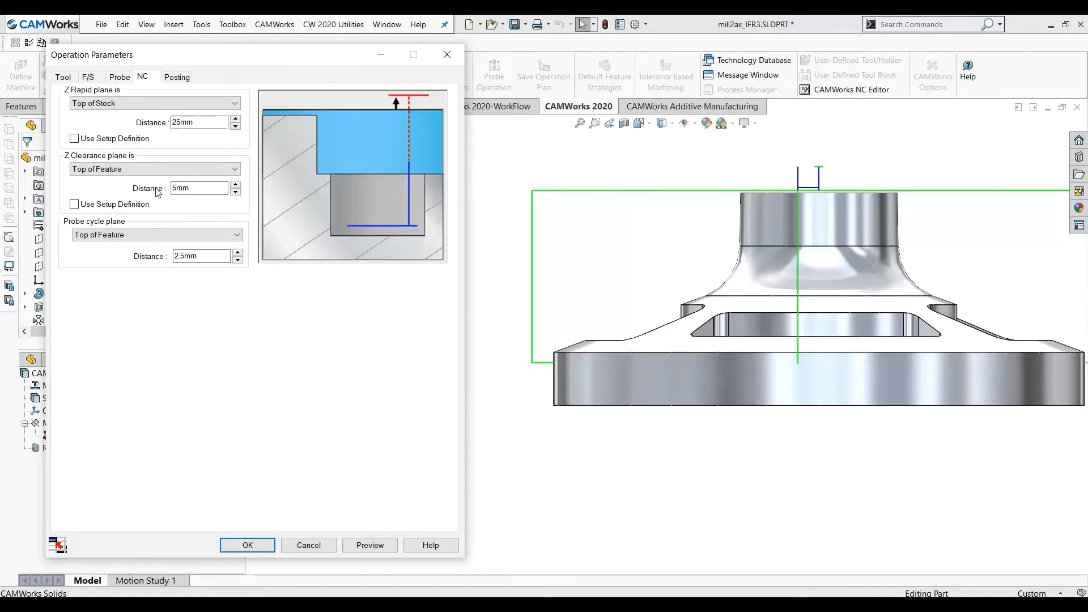
double_click(205, 127)
double_click(190, 188)
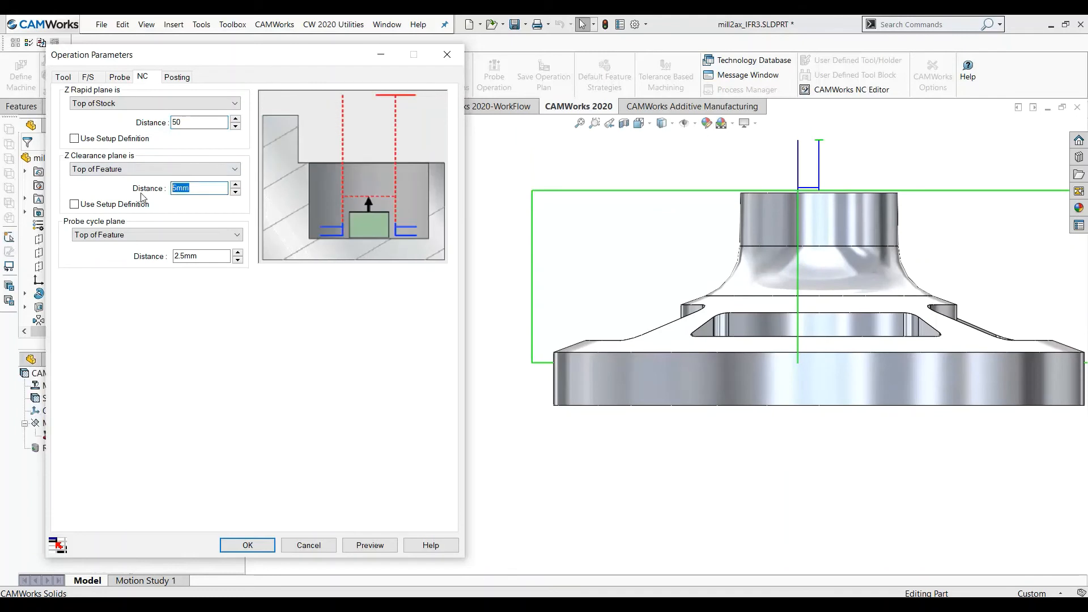
double_click(213, 255)
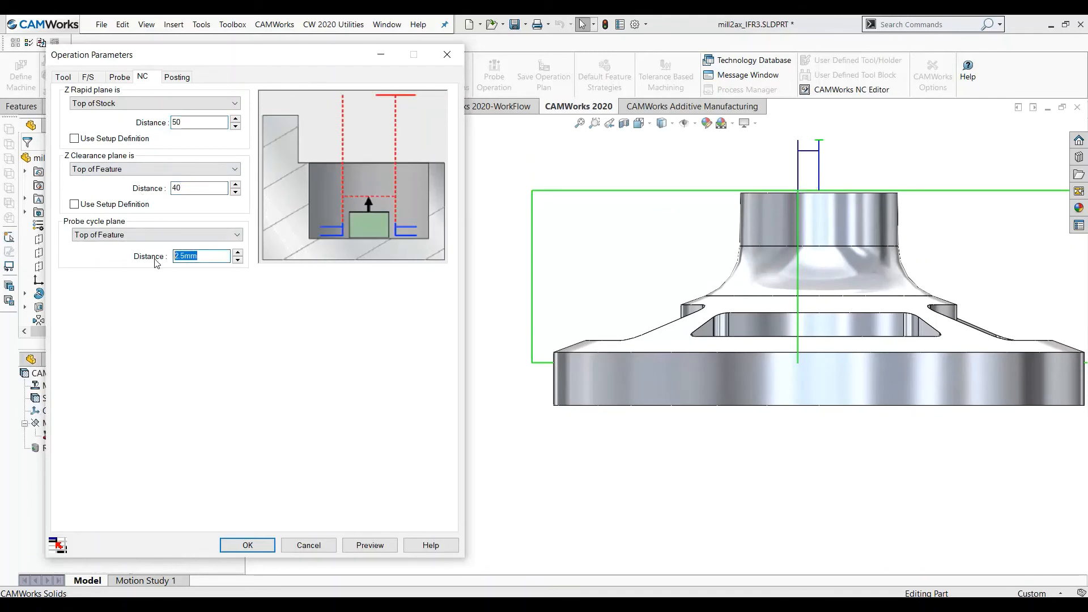
type("15")
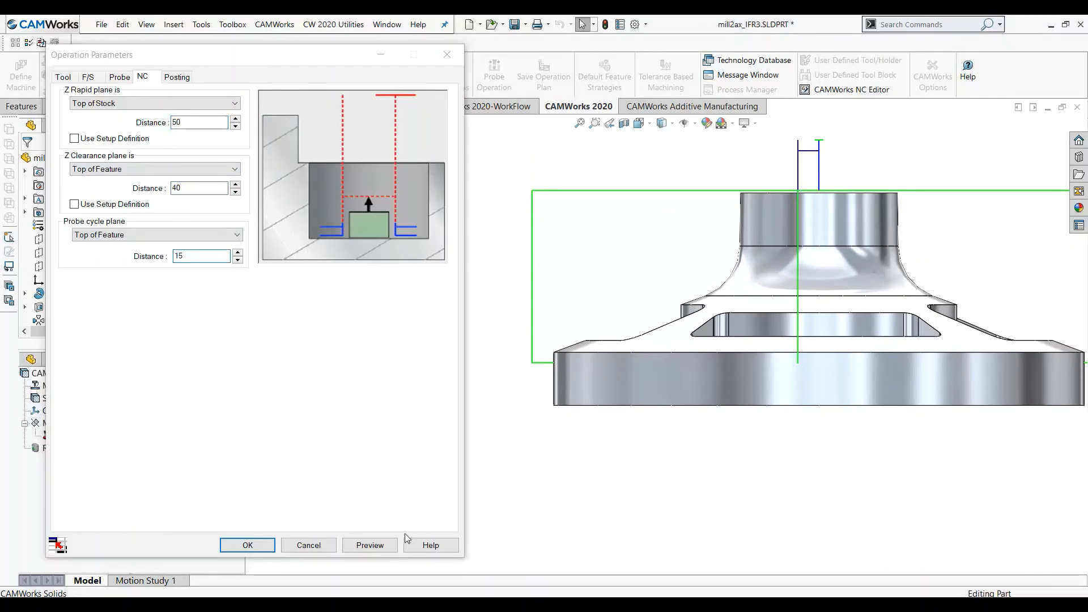
- Preview the probe operation and step through its moves across both sides of the wheel in the X direction
left_click(369, 545)
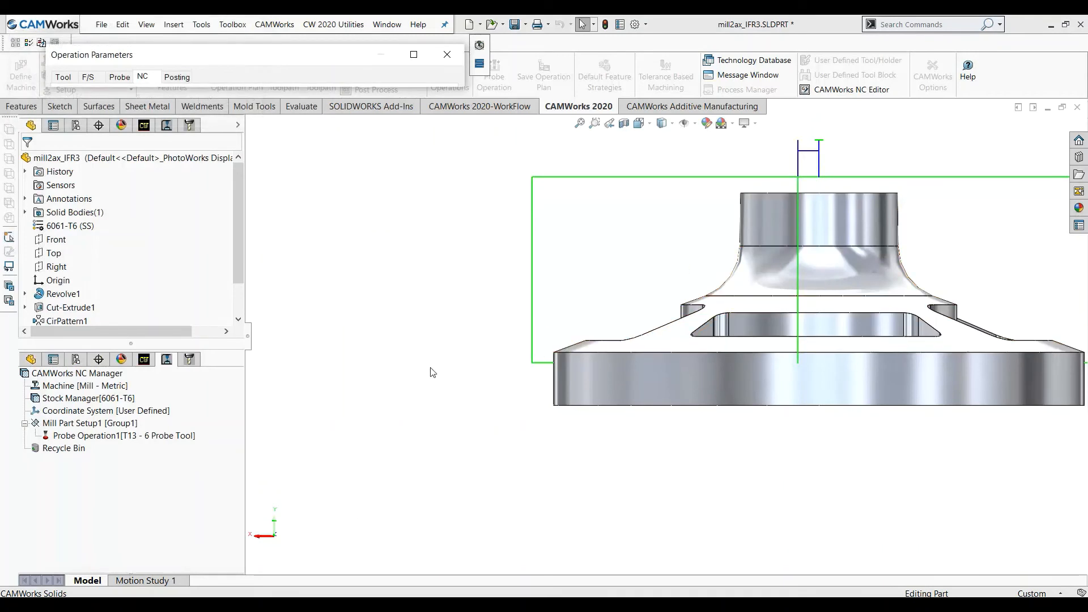
left_click(480, 66)
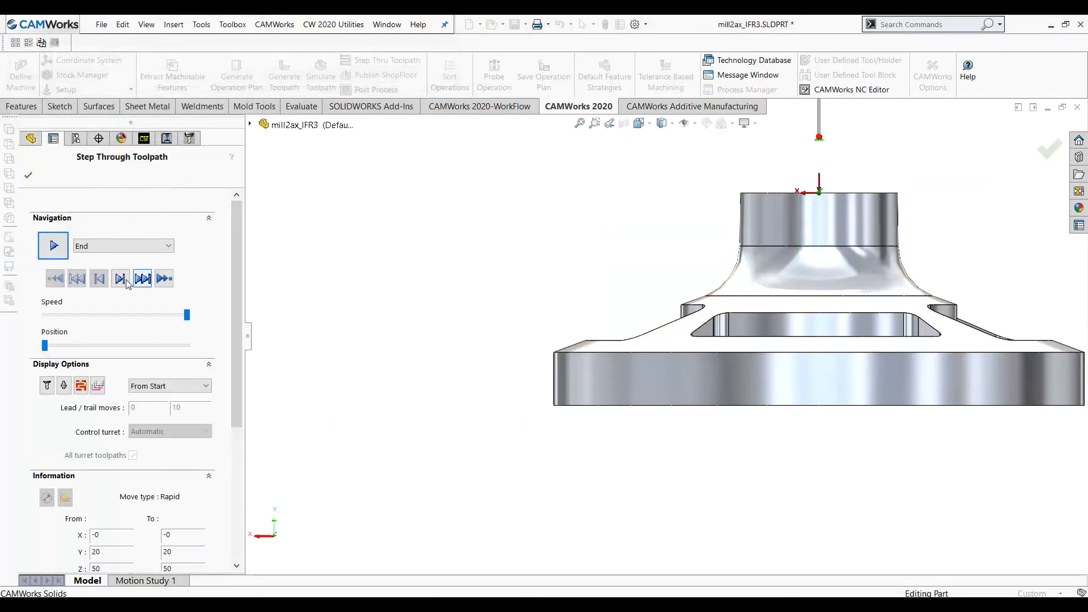
left_click(122, 279)
left_click(121, 279)
left_click(122, 279)
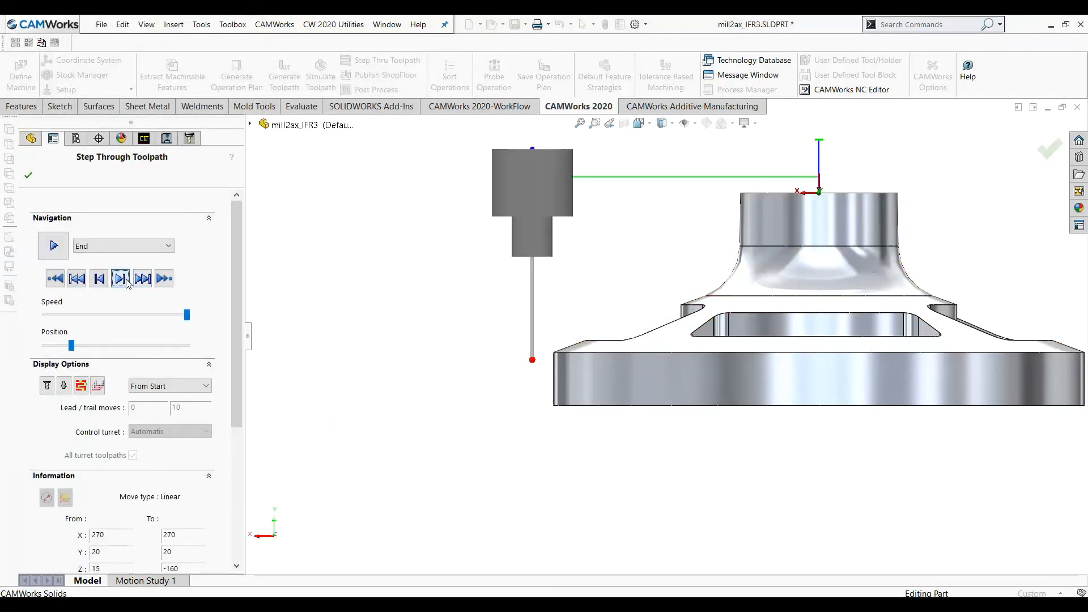
left_click(121, 279)
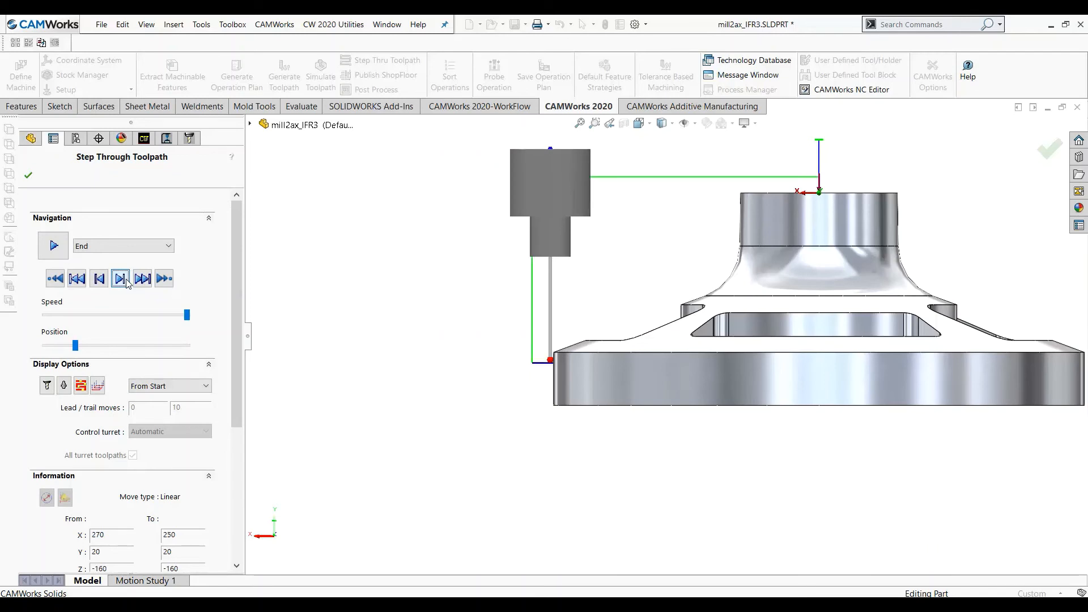
scroll(637, 365, "down", 5)
scroll(635, 363, "up", 5)
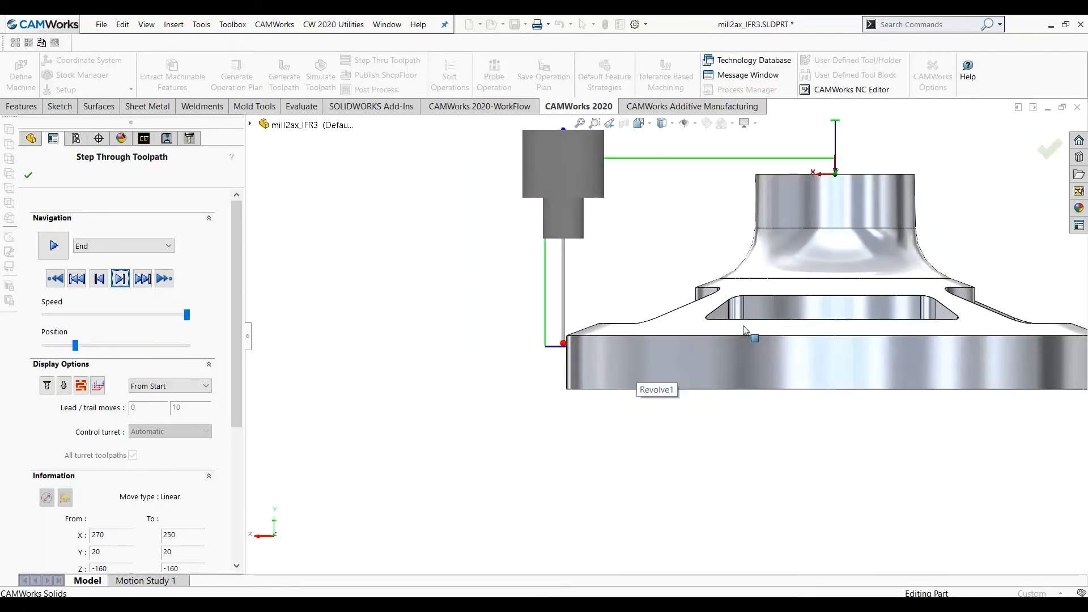
scroll(745, 330, "up", 3)
left_click(120, 279)
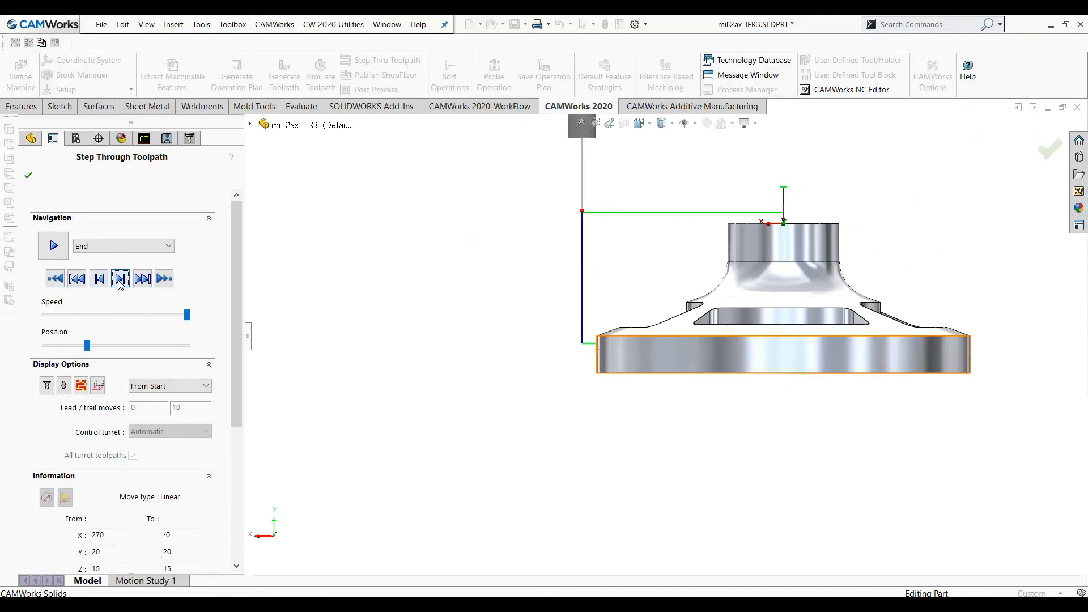
left_click(120, 281)
left_click(120, 282)
left_click(120, 282)
left_click(120, 282)
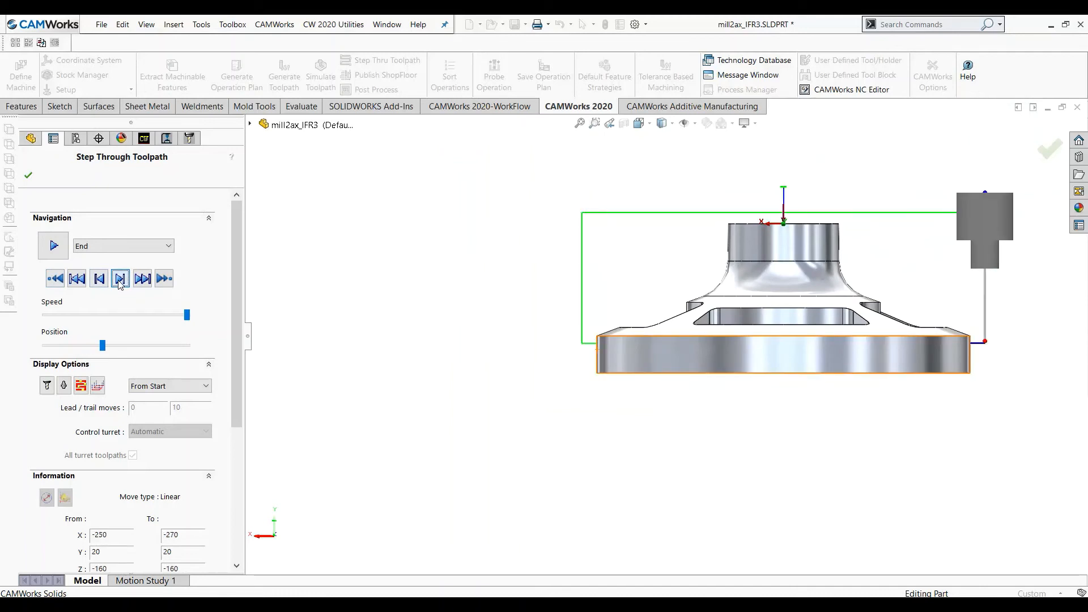
left_click(120, 282)
left_click(28, 175)
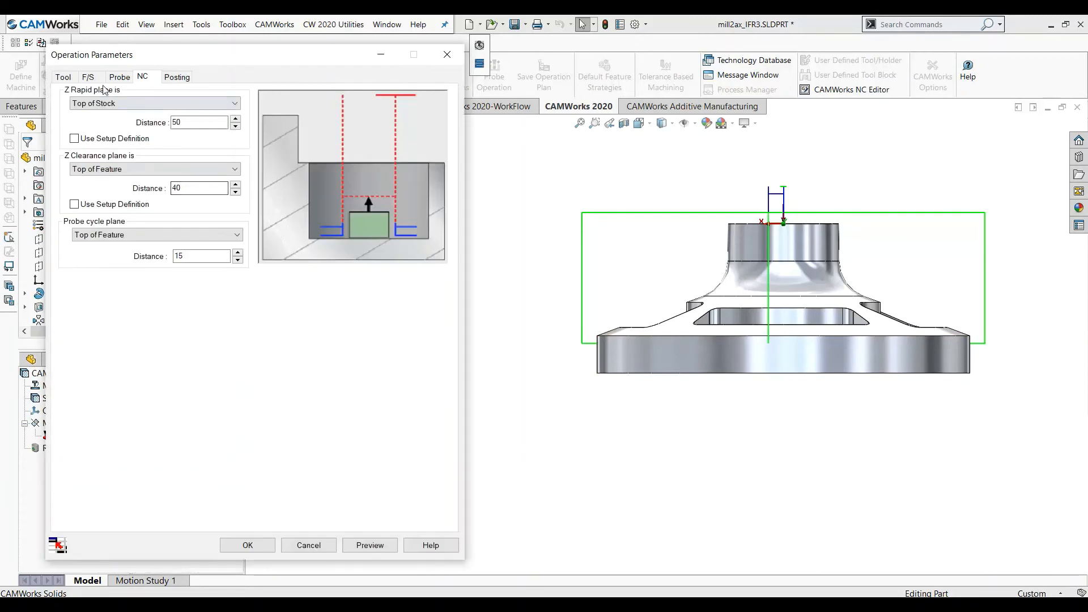
- Recheck the probe cycle settings, accept the operation parameters and view the finished probe path around the wheel in 3D
left_click(120, 77)
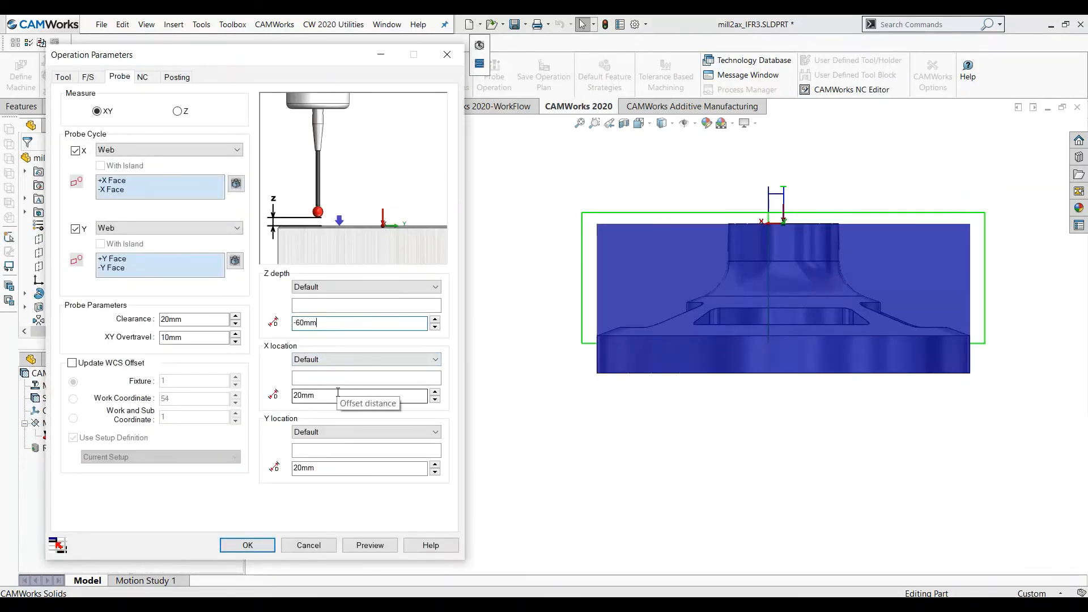
left_click(253, 548)
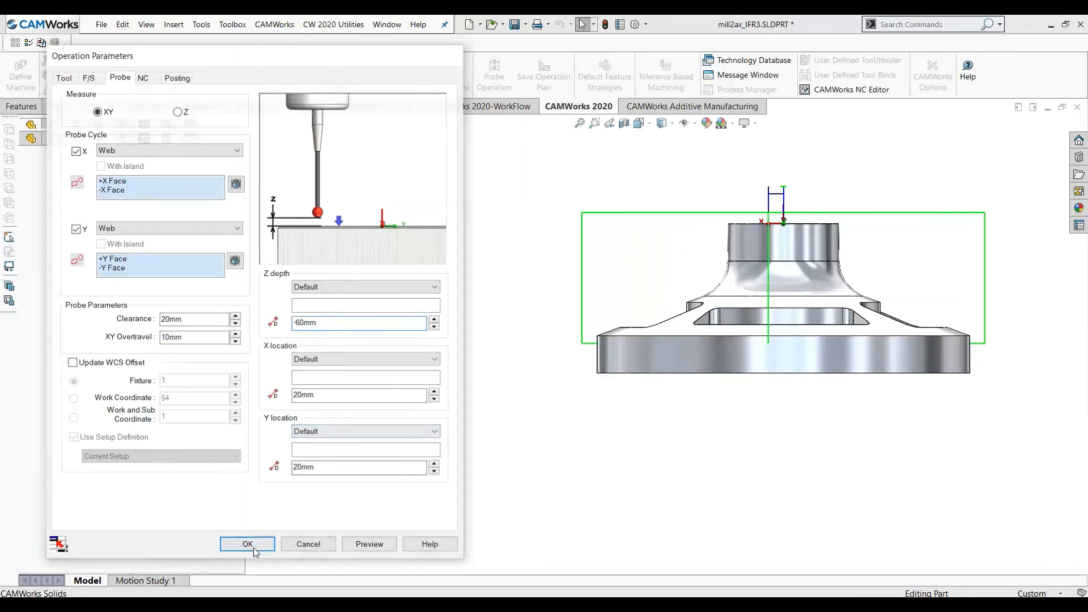
middle_click_drag(406, 343, 427, 384)
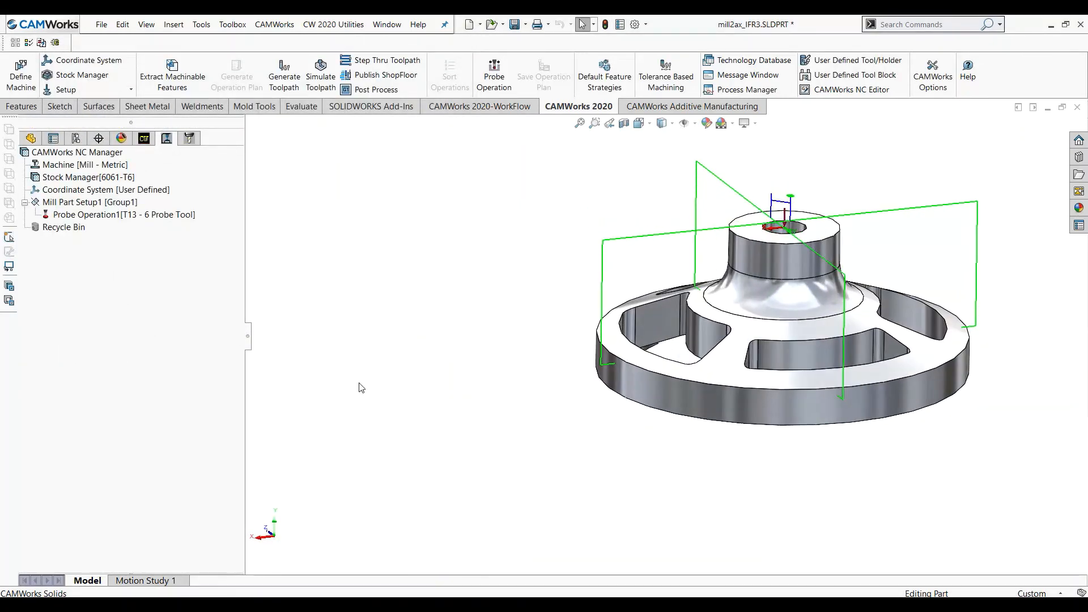
- Switch to the 3Axis Model Machining assembly and create a probing operation under Setup1 with the T33 6 mm probe tool
key("ctrl+Tab")
key("ctrl+Tab")
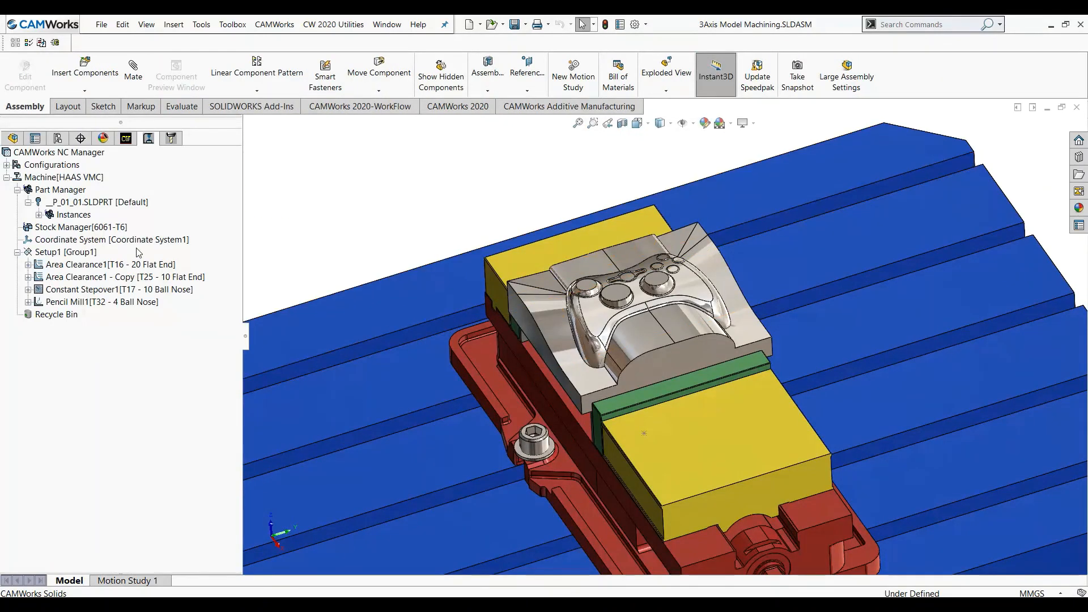
right_click(93, 255)
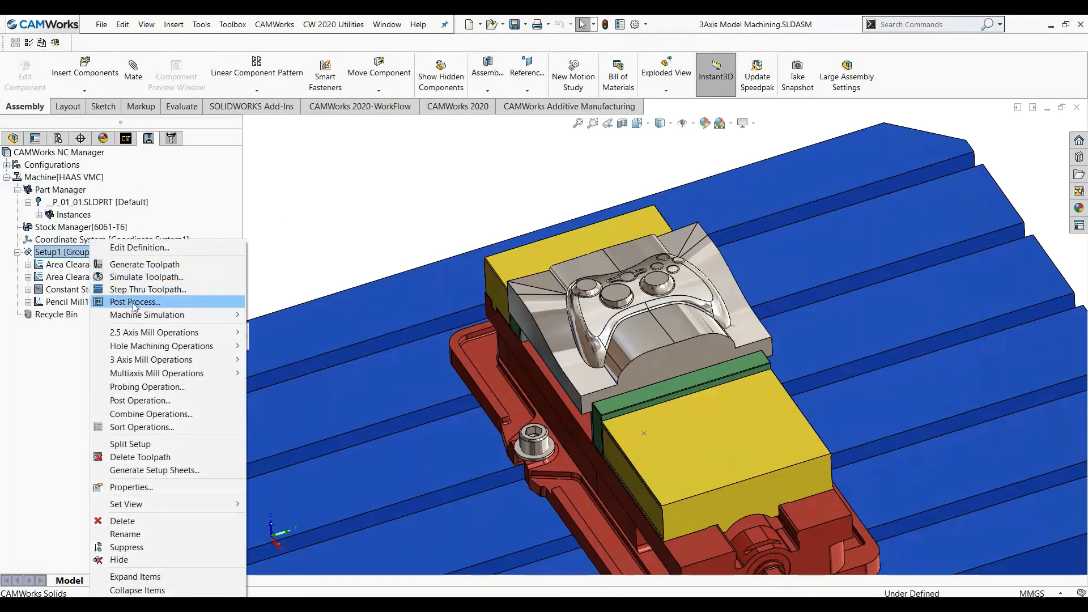
left_click(156, 388)
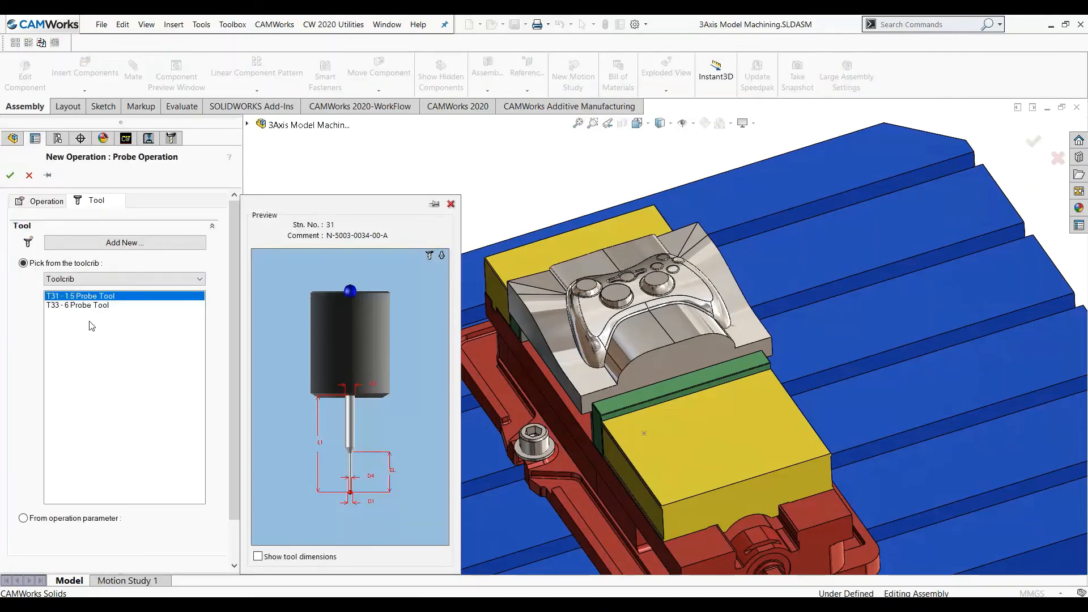
left_click(89, 309)
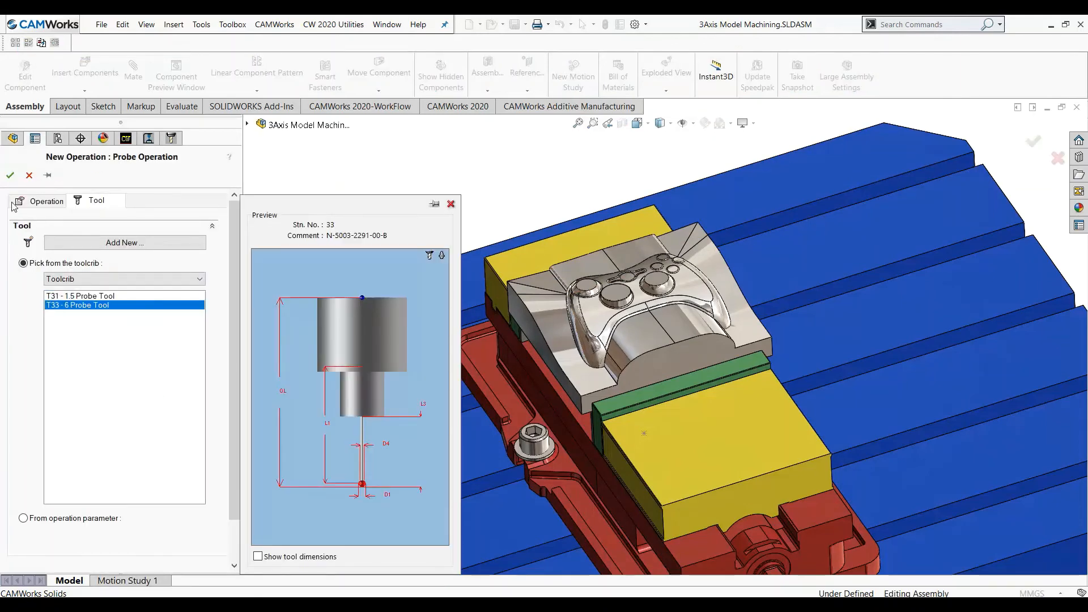
left_click(9, 180)
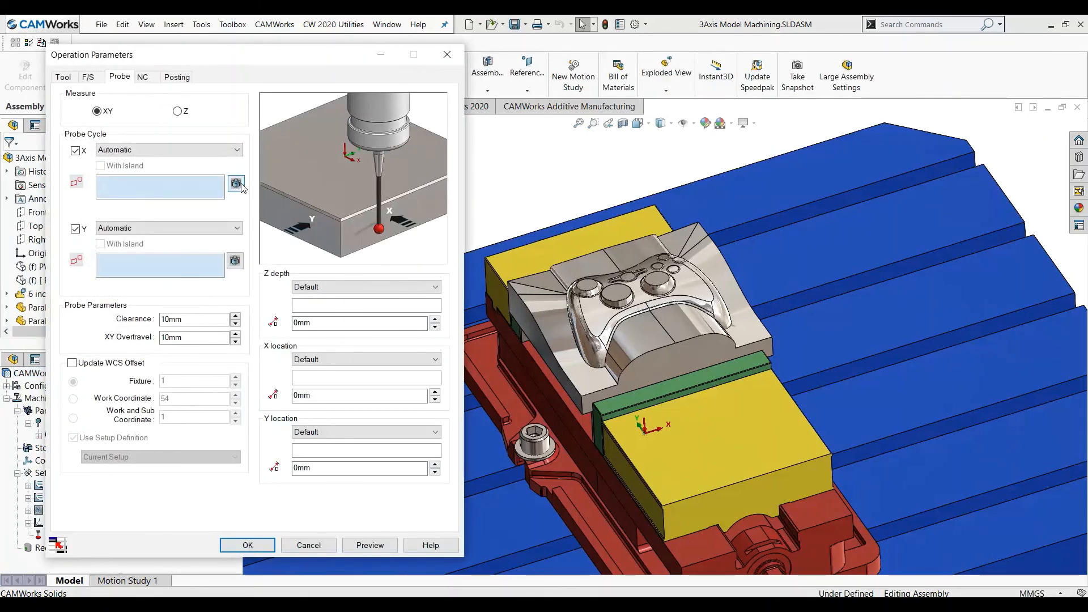
- Assign the stock's +X/-X and +Y/-Y faces as Web probe cycles with XY overtravel 0, and move the operation to the start of Setup1
left_click(237, 184)
left_click(236, 261)
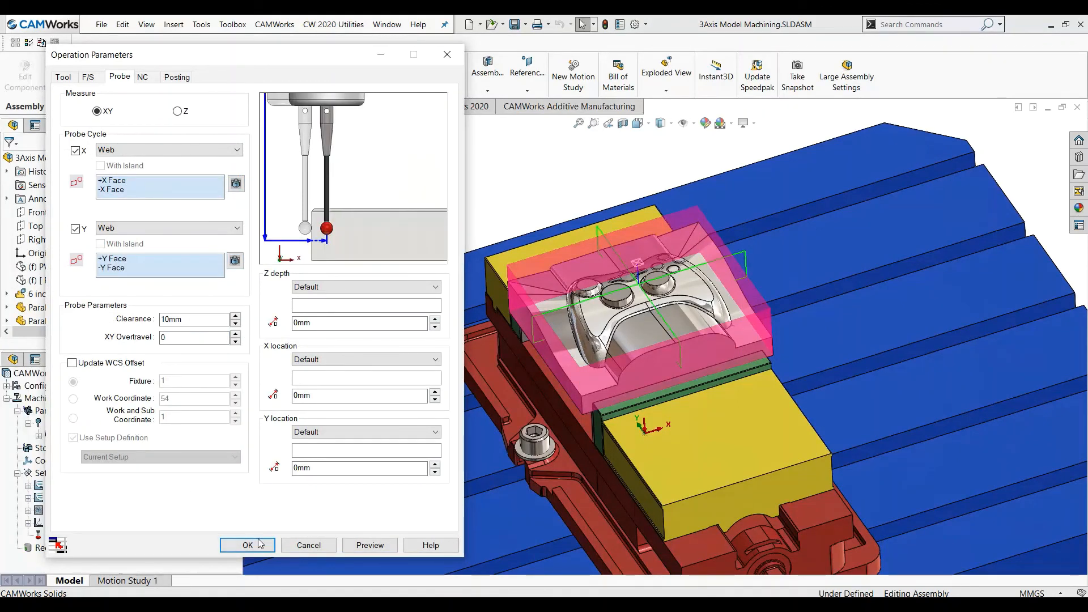
left_click(248, 545)
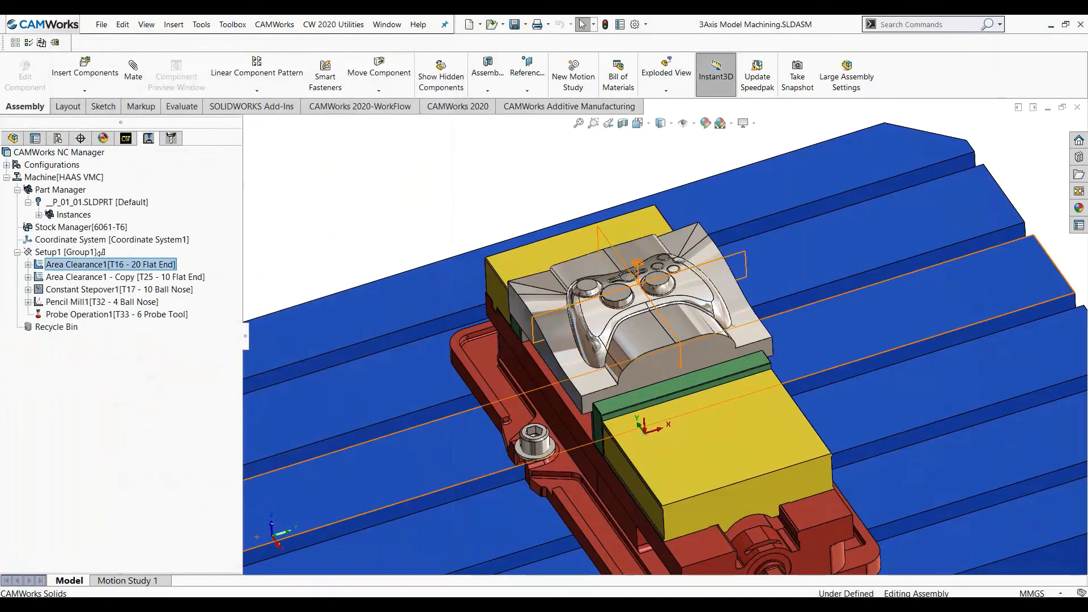
- Simulate Setup1's toolpaths at increased speed from the probe operation into the first Area Clearance1 cuts, and close the simulation
right_click(64, 251)
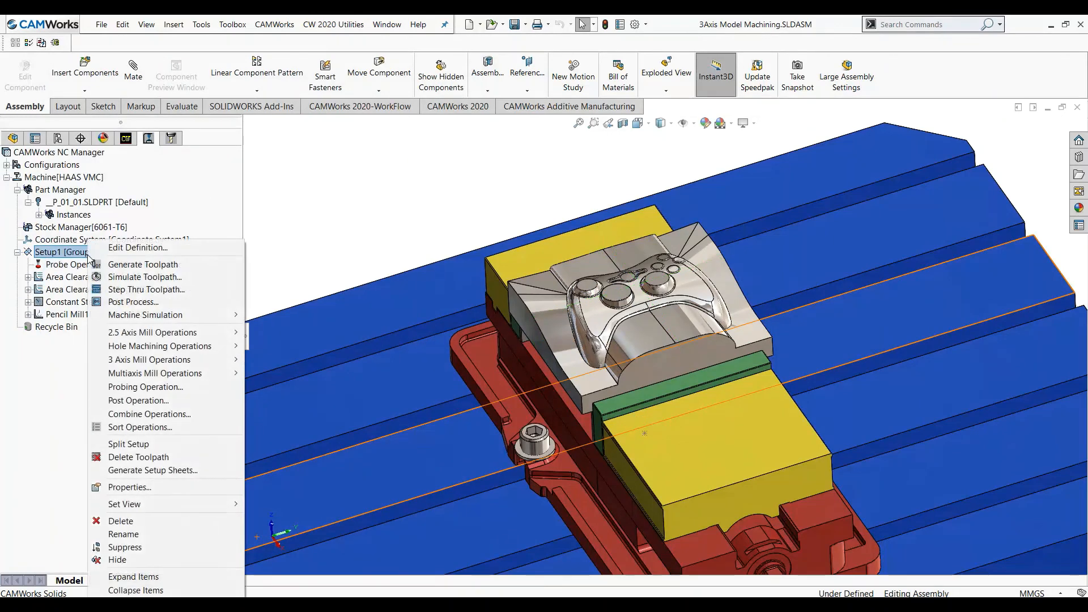
left_click(114, 278)
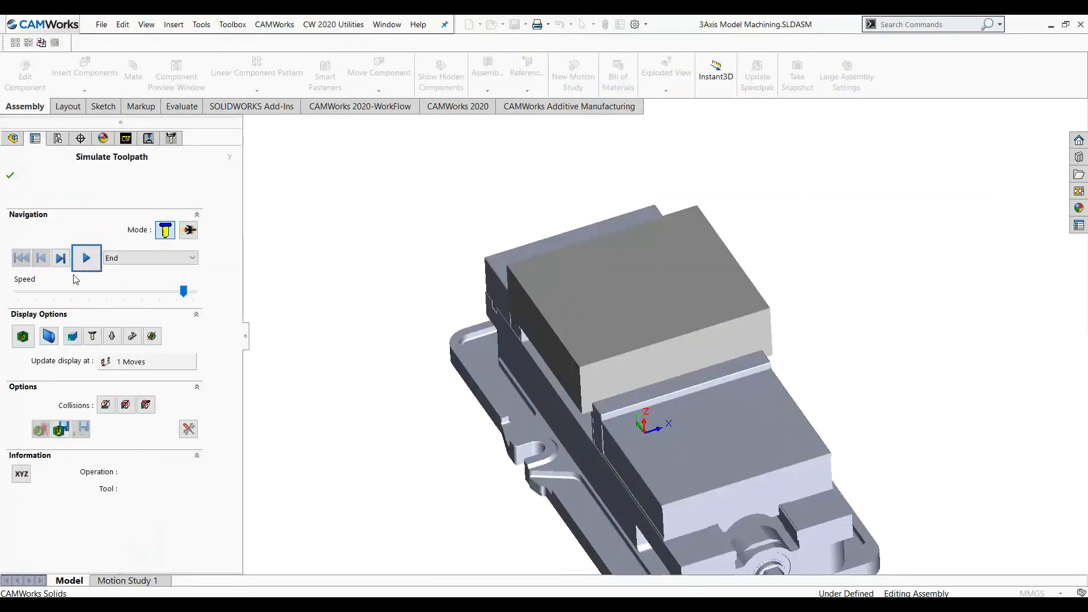
left_click(64, 259)
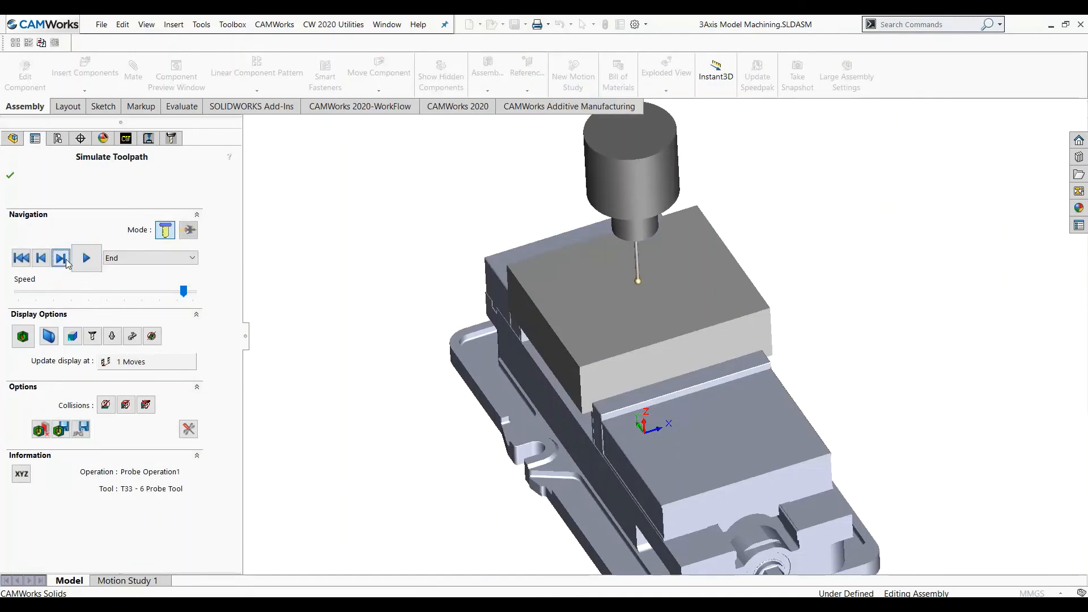
left_click(87, 259)
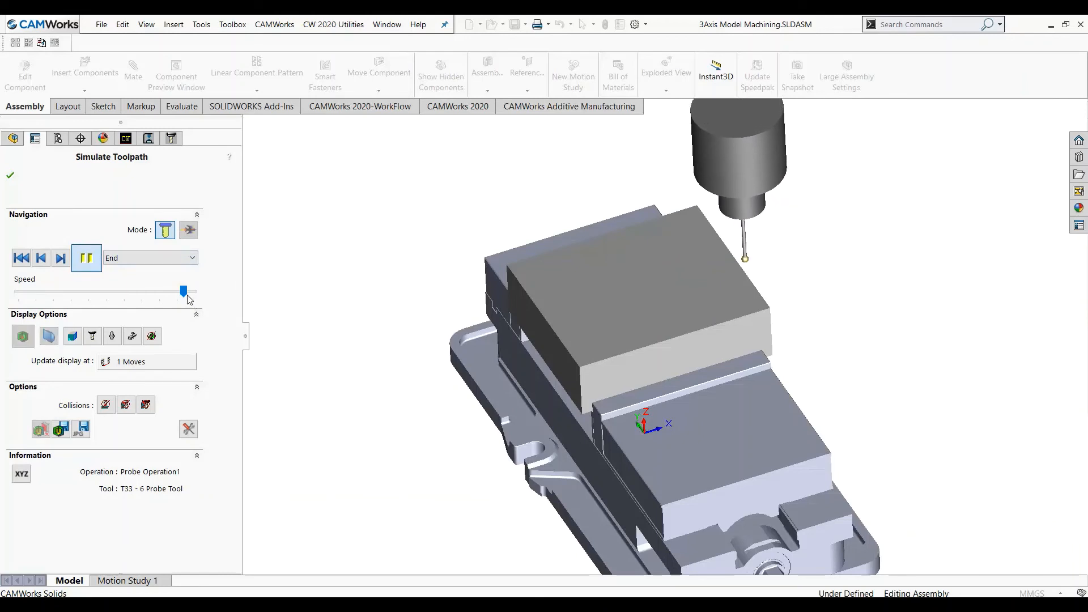
left_click_drag(188, 297, 193, 299)
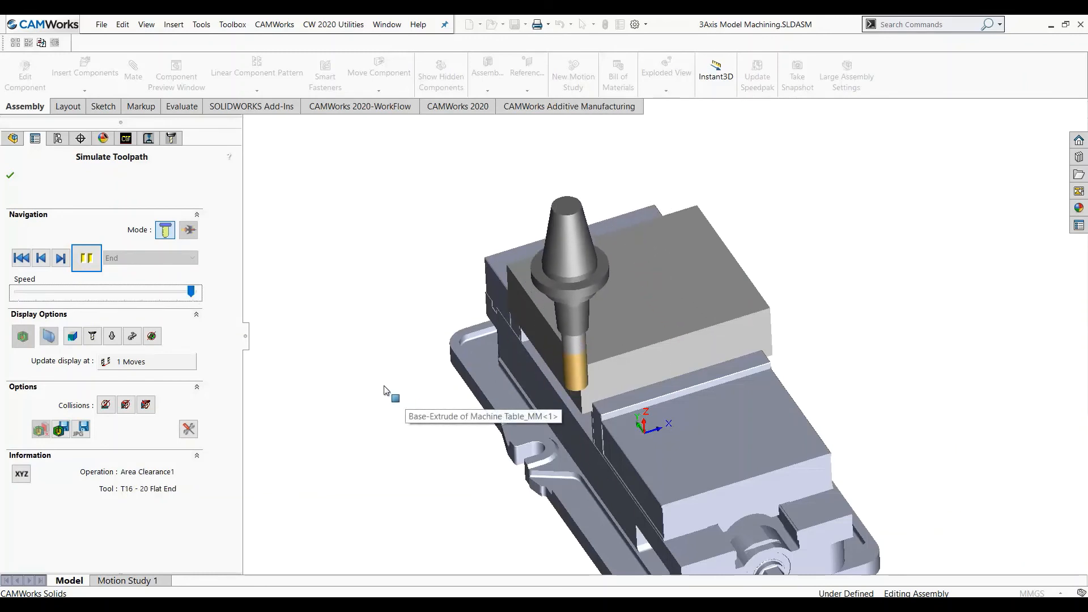
middle_click_drag(384, 386, 392, 376)
scroll(673, 347, "down", 2)
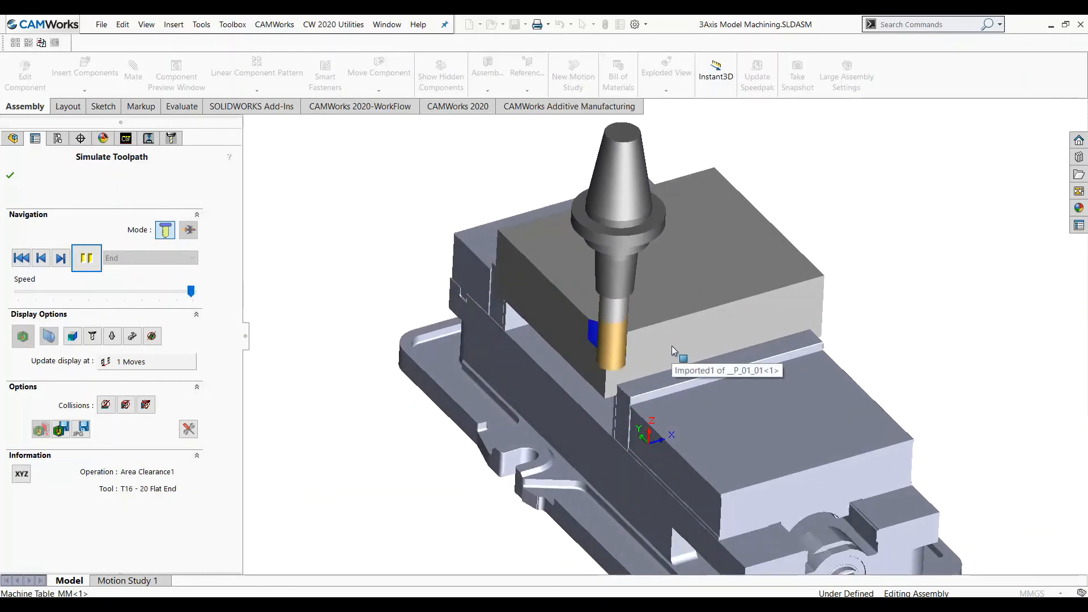
left_click(86, 259)
left_click(10, 176)
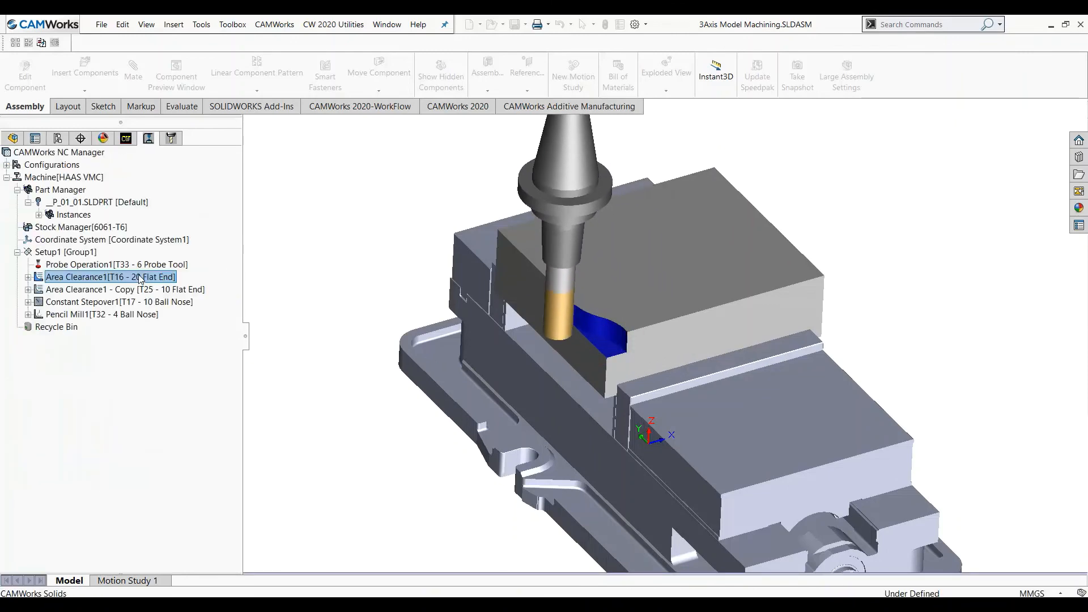
- Post process Setup1 to 3Axis Model Machining.txt, stopping the output partway, and open the code in the NC editor
left_click(136, 269)
right_click(136, 268)
right_click(78, 253)
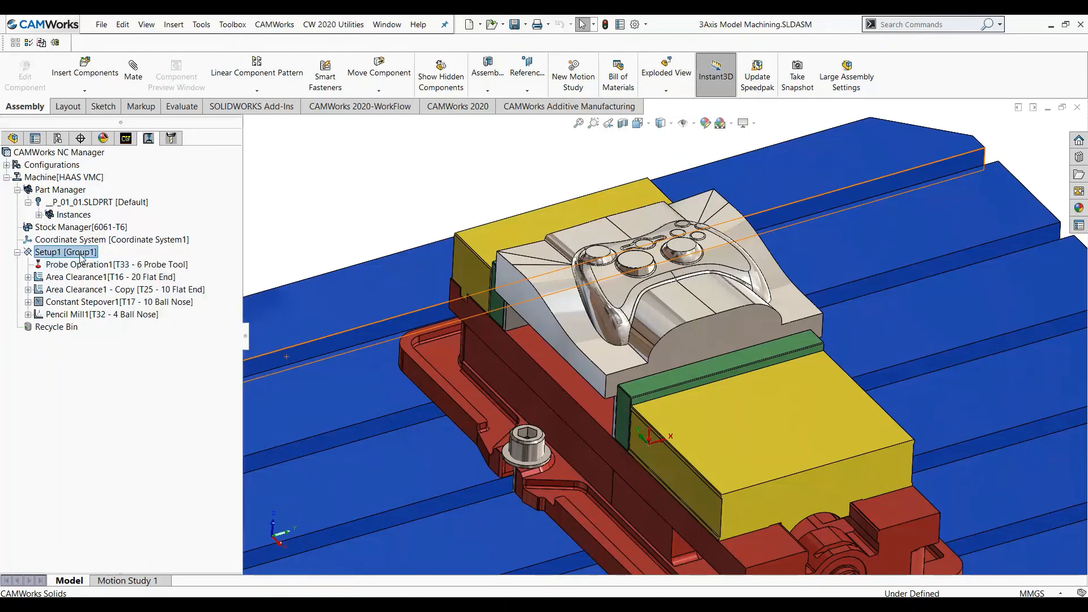
left_click(110, 301)
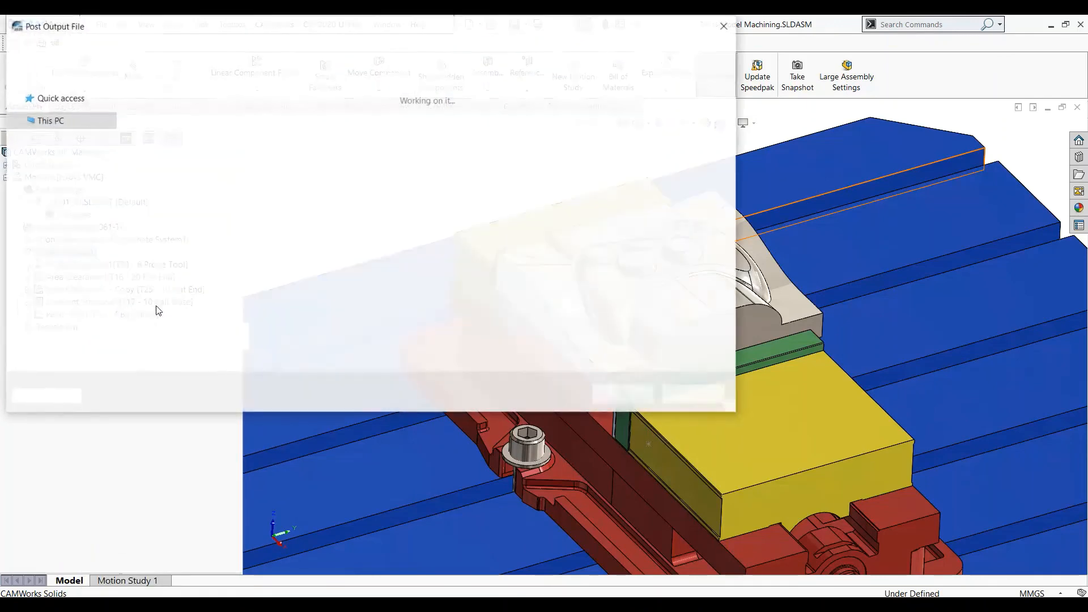
left_click(624, 394)
left_click(578, 315)
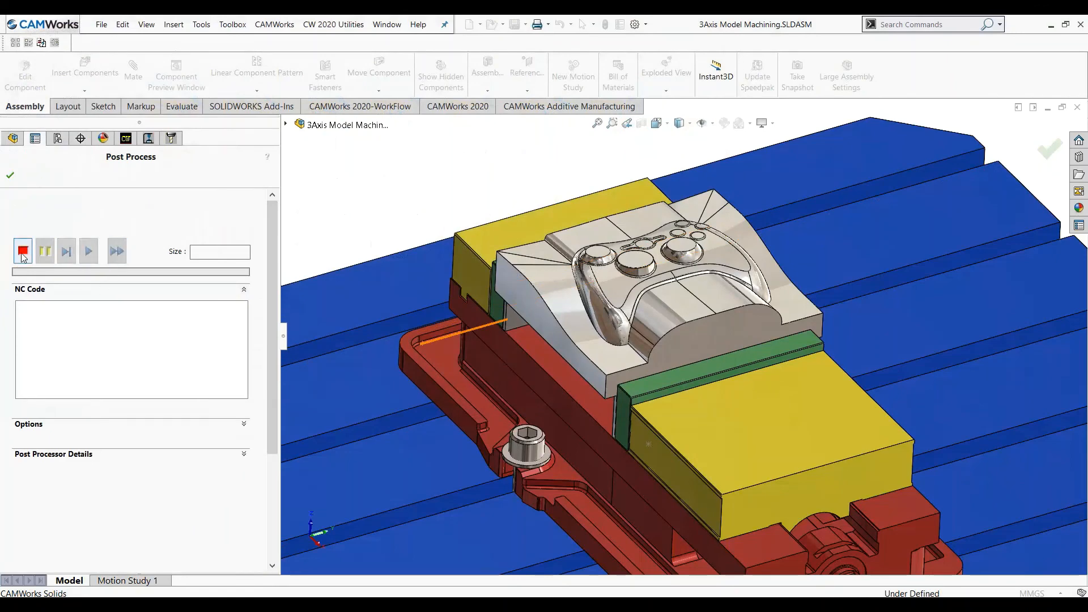
left_click(21, 253)
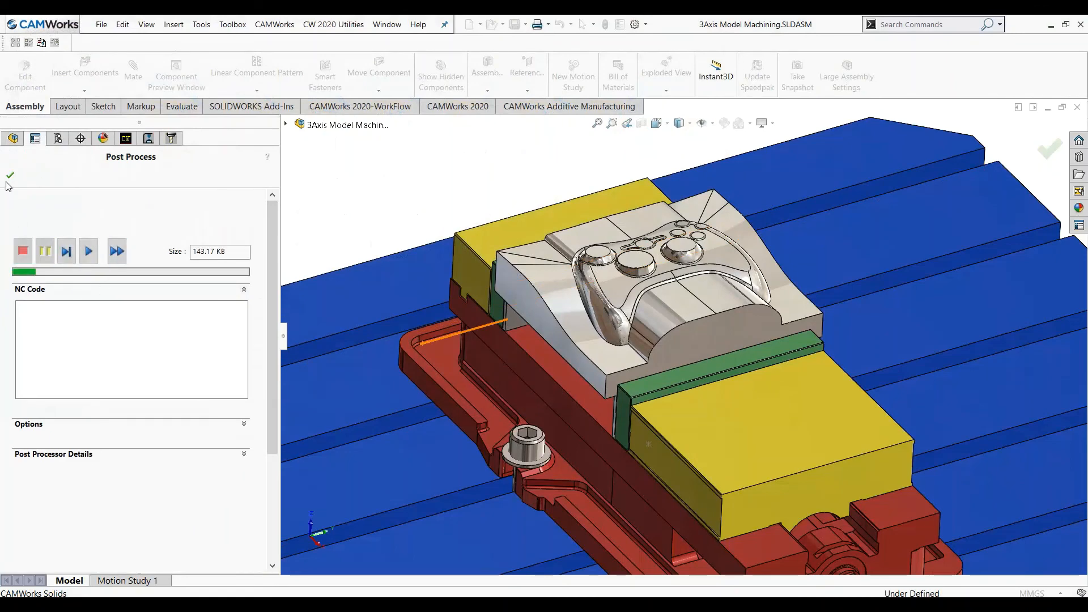
left_click(6, 178)
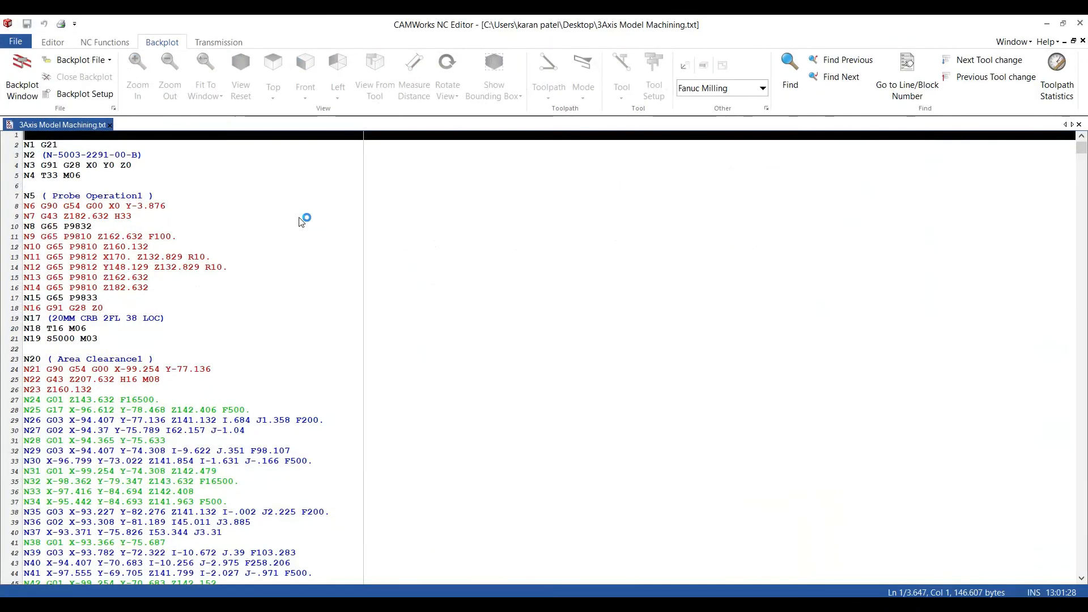
- Examine the Probe Operation1 code block up to the start of Area Clearance1, and close the NC editor
left_click_drag(40, 207, 288, 370)
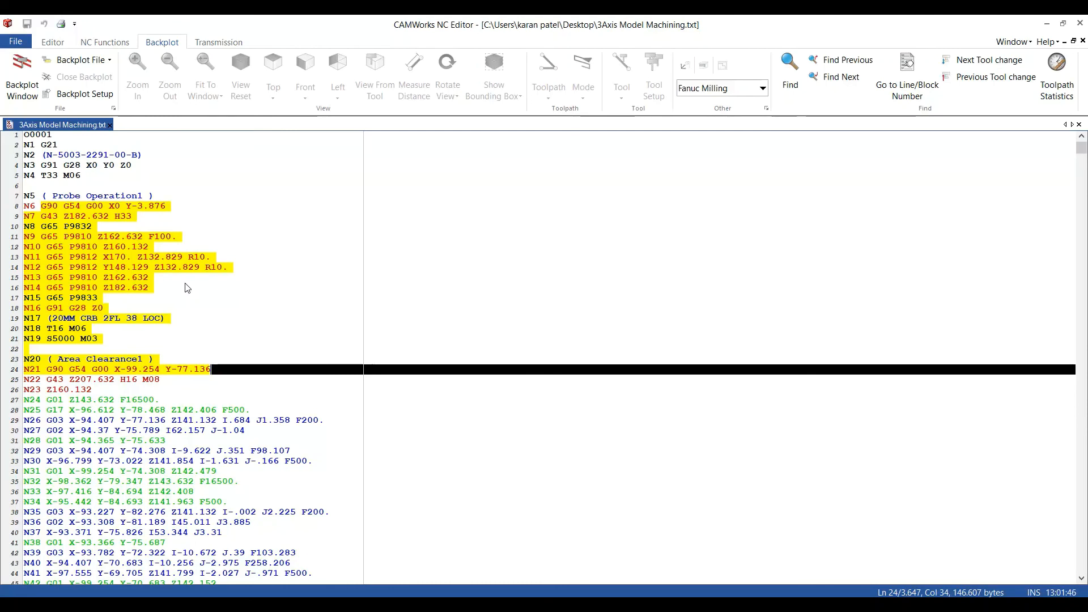
left_click(212, 350)
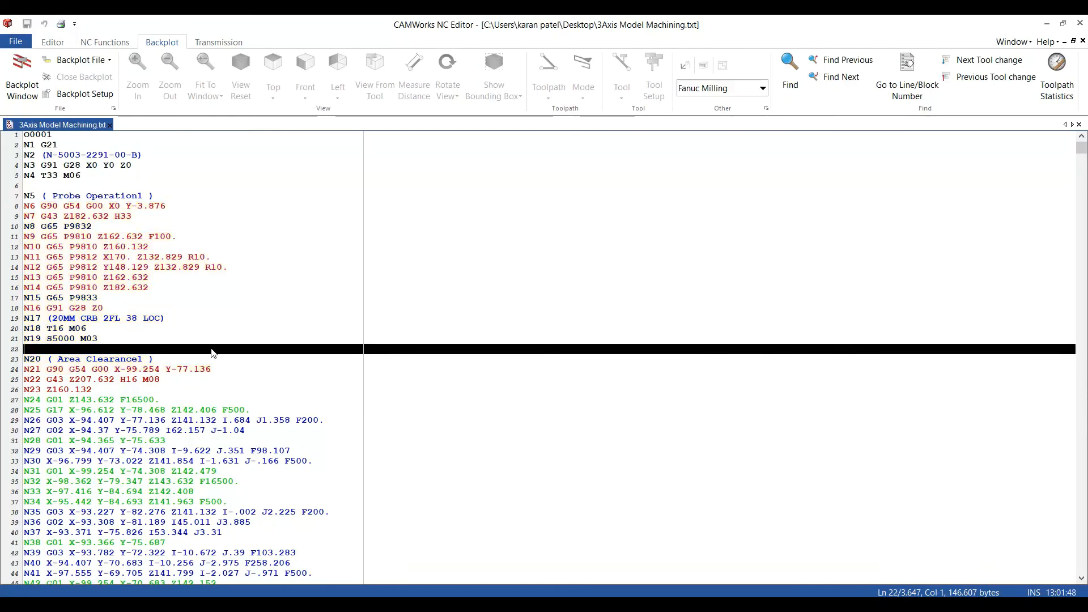
left_click(1080, 25)
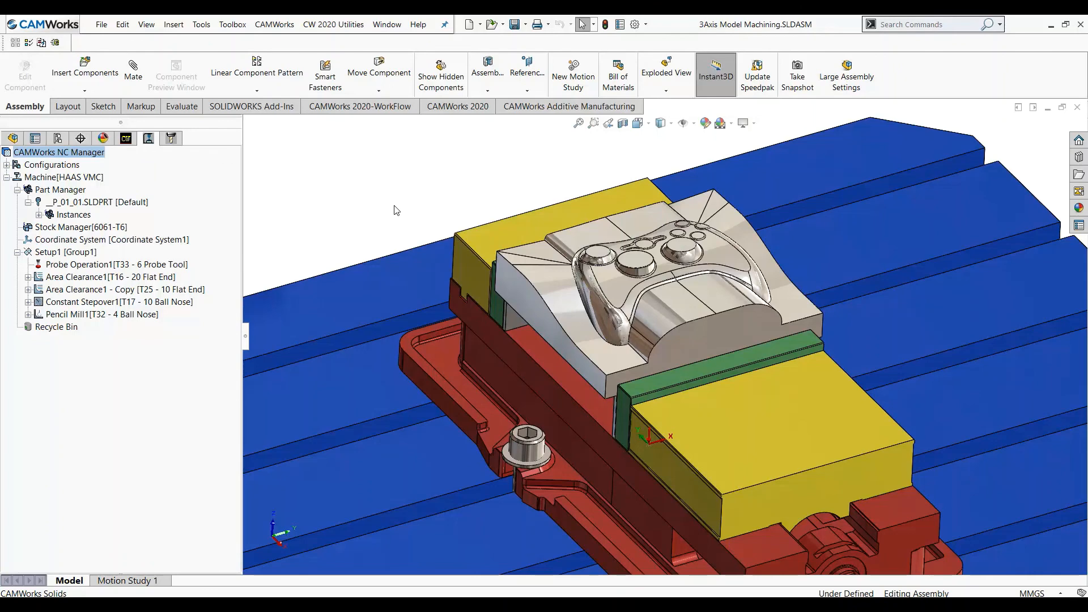
scroll(409, 214, "up", 1)
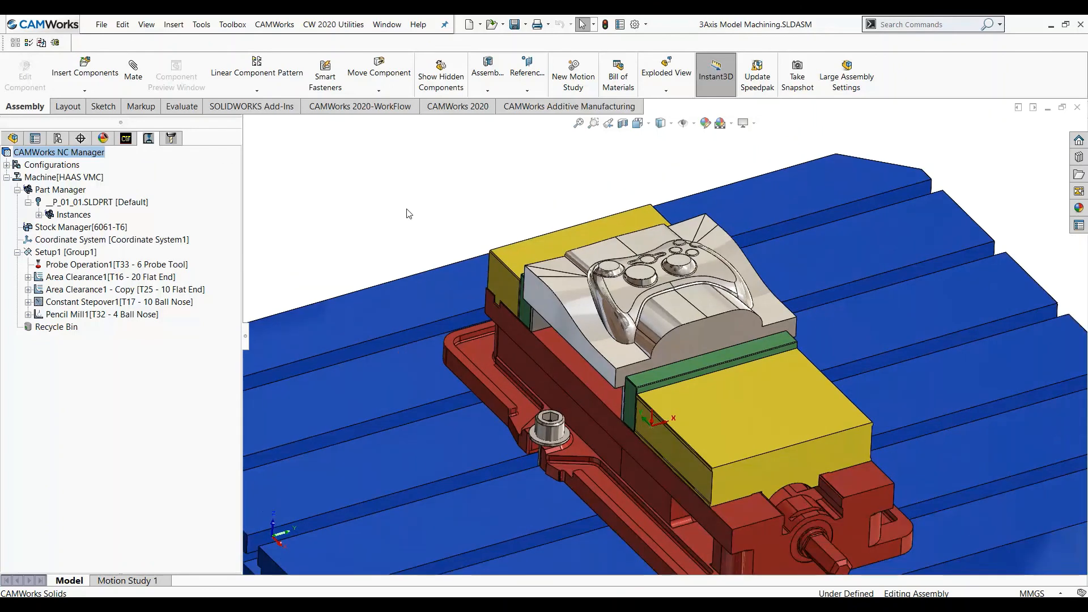